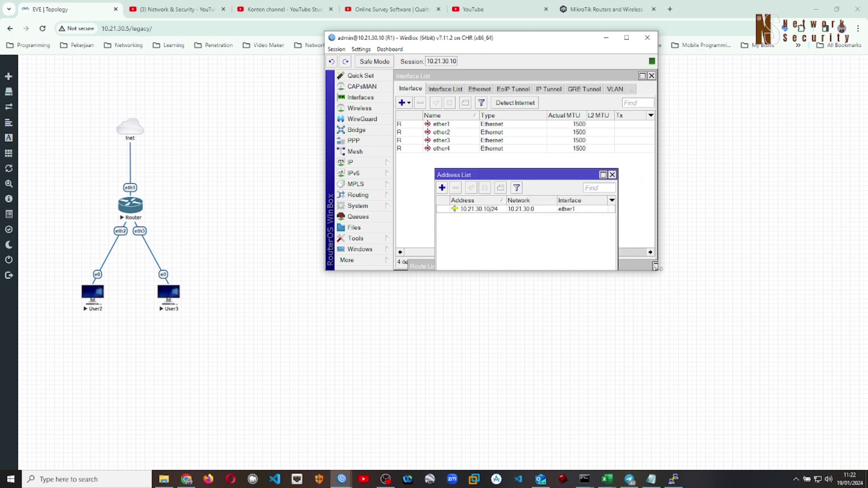
# Enlarge the router session window and review its address list, route list and DNS settings.
pyautogui.moveTo(659, 273); pyautogui.dragTo(836, 443)
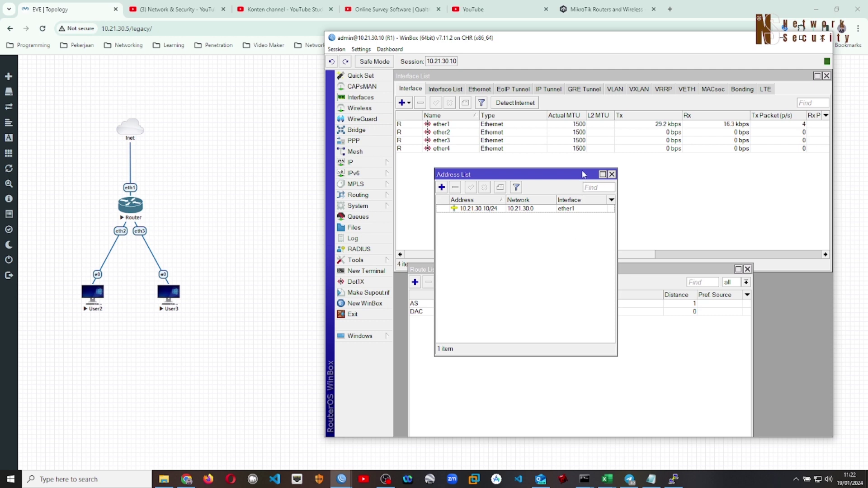
pyautogui.moveTo(582, 174); pyautogui.dragTo(686, 201)
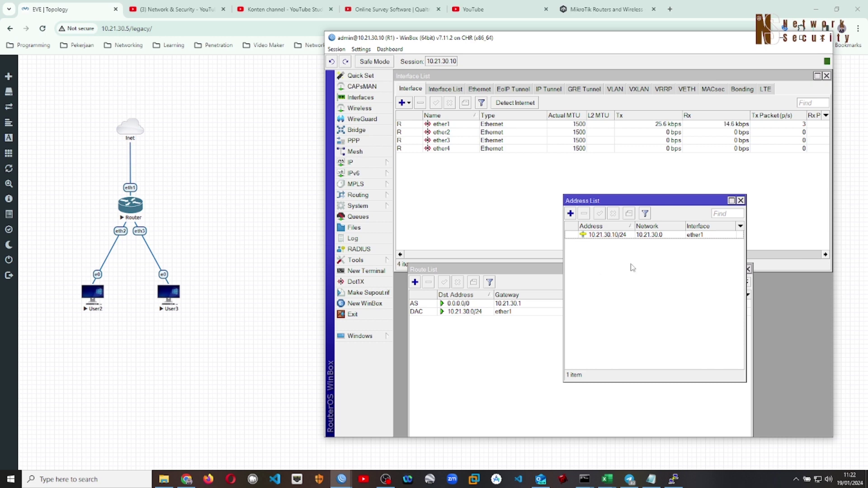
pyautogui.click(504, 355)
pyautogui.moveTo(527, 271); pyautogui.dragTo(515, 264)
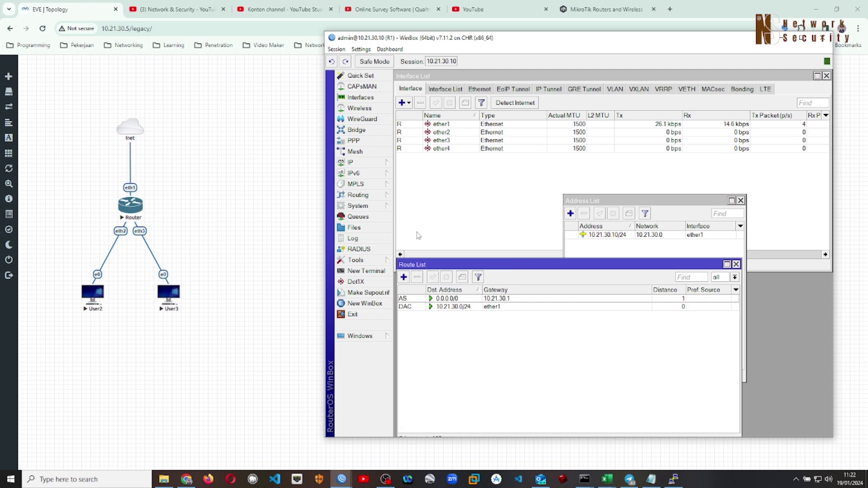
pyautogui.click(385, 164)
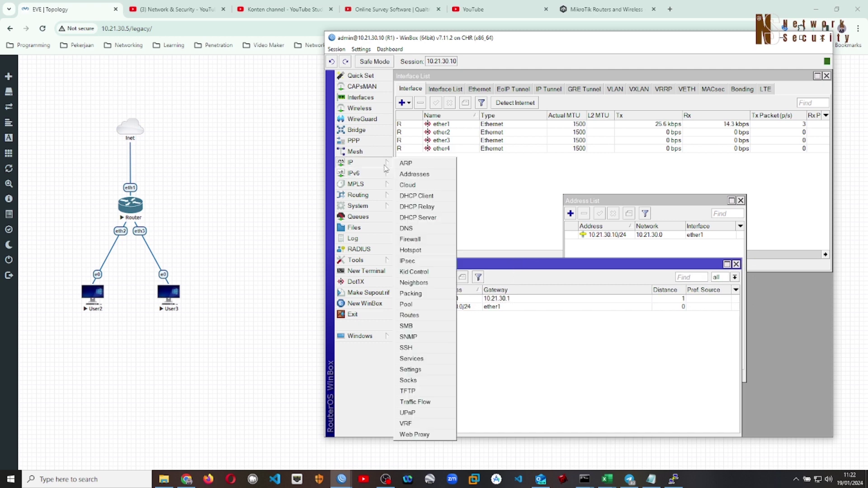
pyautogui.click(419, 229)
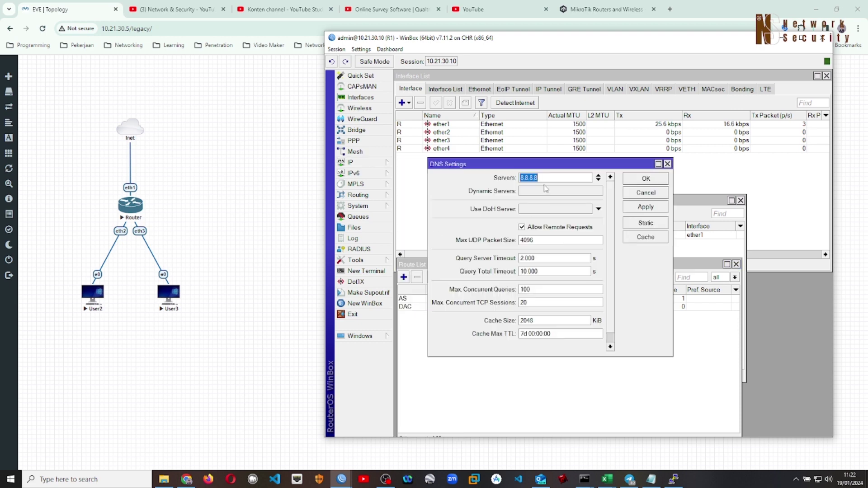
pyautogui.click(626, 193)
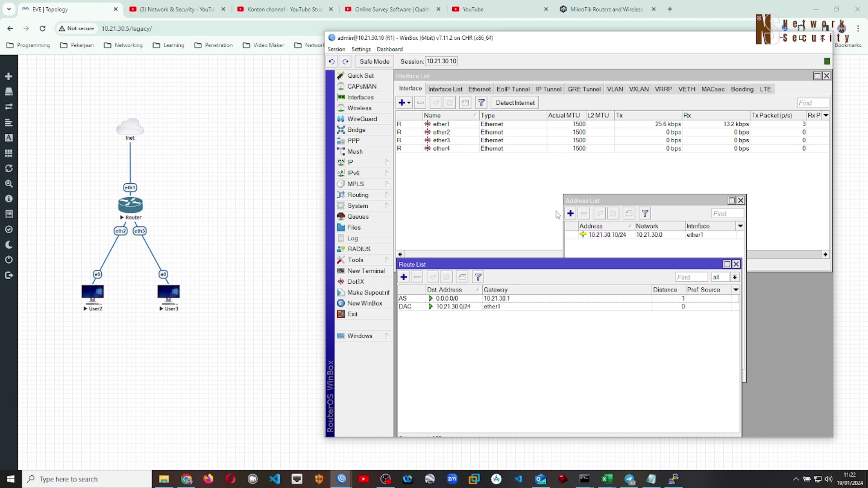
# Close the address and route lists, shorten the interface list, and fit the WinBox window beside the topology at full height.
pyautogui.click(740, 201)
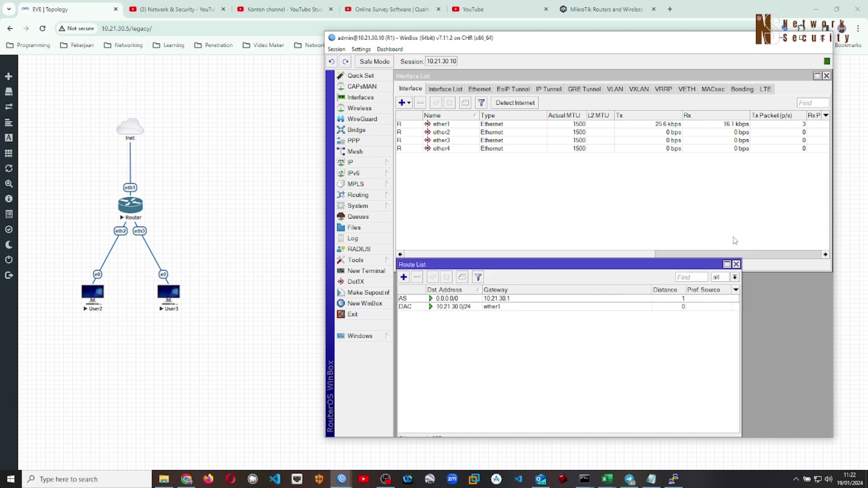
pyautogui.click(735, 265)
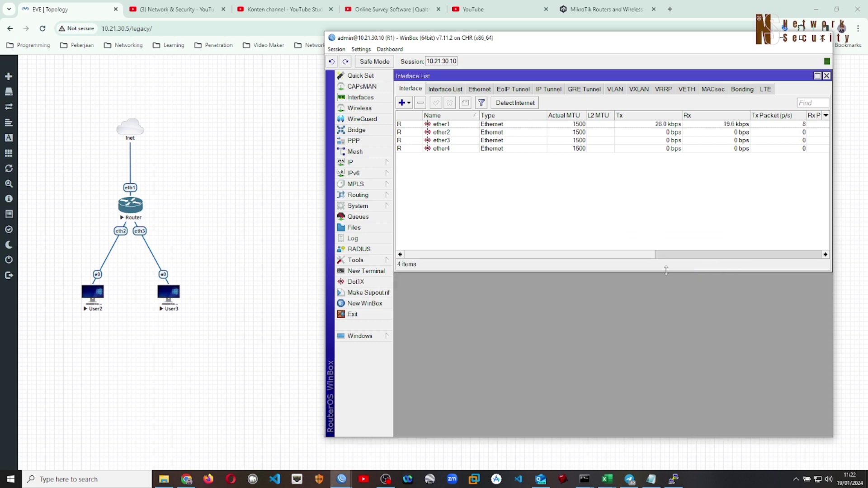
pyautogui.moveTo(666, 270); pyautogui.dragTo(660, 186)
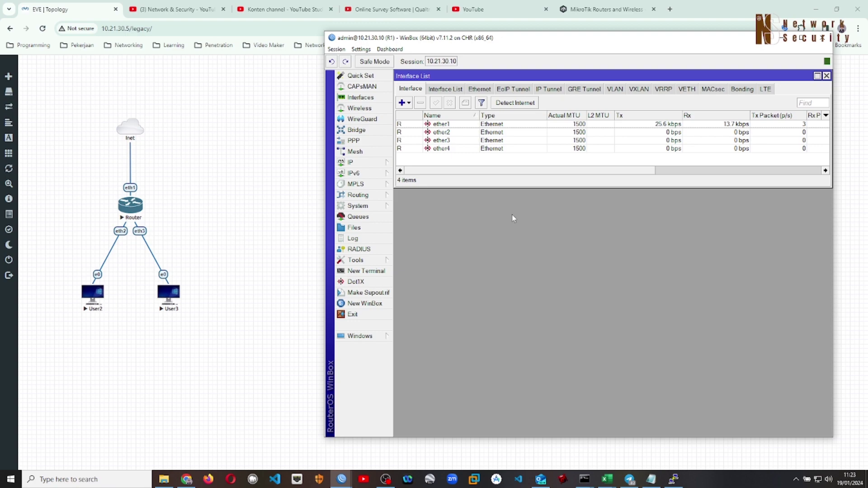
pyautogui.moveTo(602, 41); pyautogui.dragTo(636, 12)
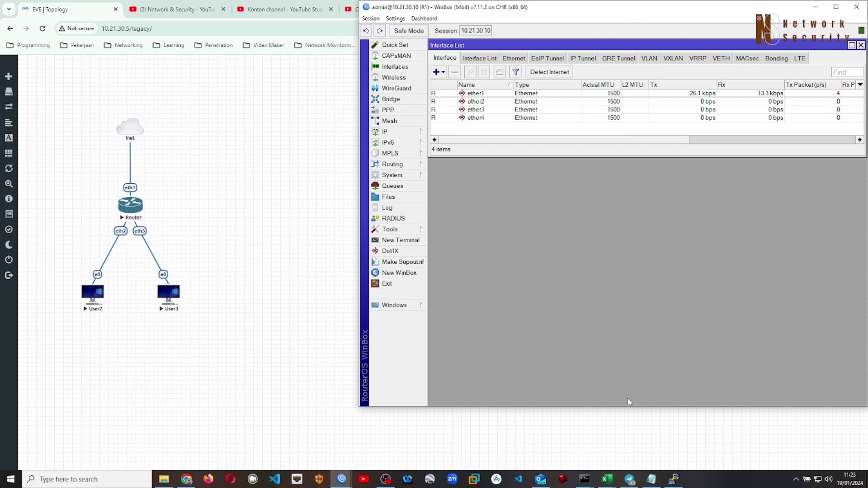
pyautogui.moveTo(632, 406); pyautogui.dragTo(633, 470)
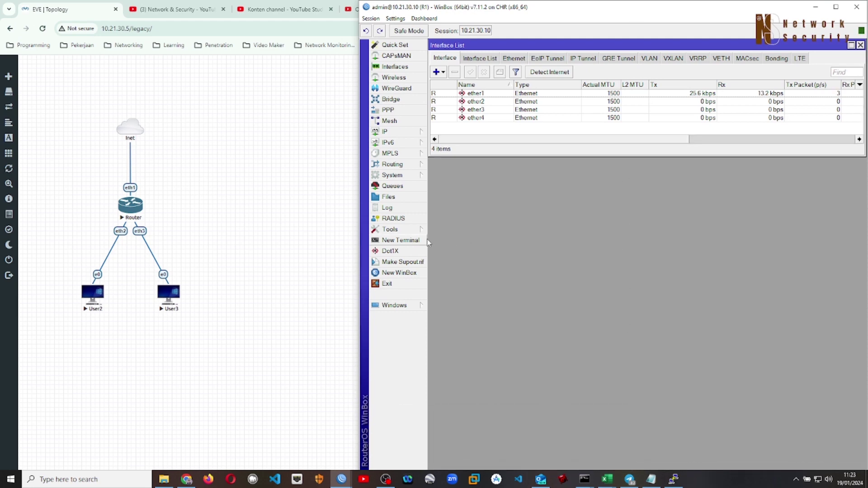
# Test the router's internet access by pinging google.com from a new terminal, stop the ping, and place the terminal beneath the interface list.
pyautogui.click(426, 241)
pyautogui.moveTo(601, 169); pyautogui.dragTo(537, 173)
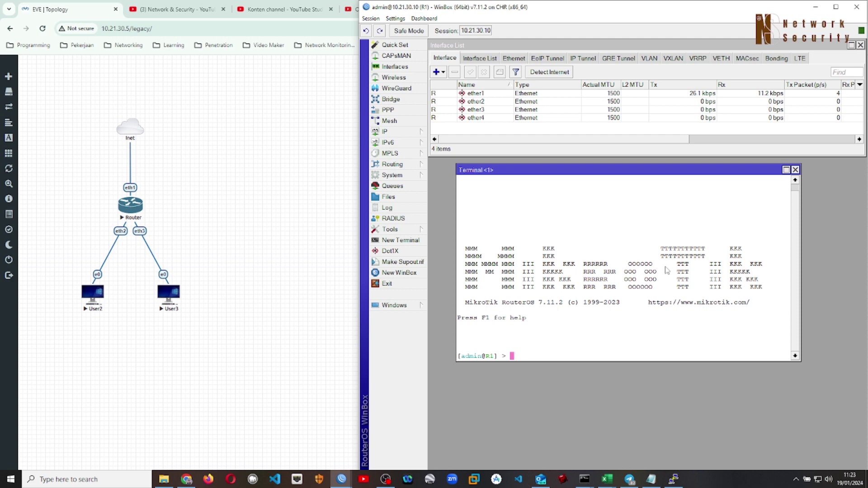
pyautogui.write('ping google.com')
pyautogui.press('Return')
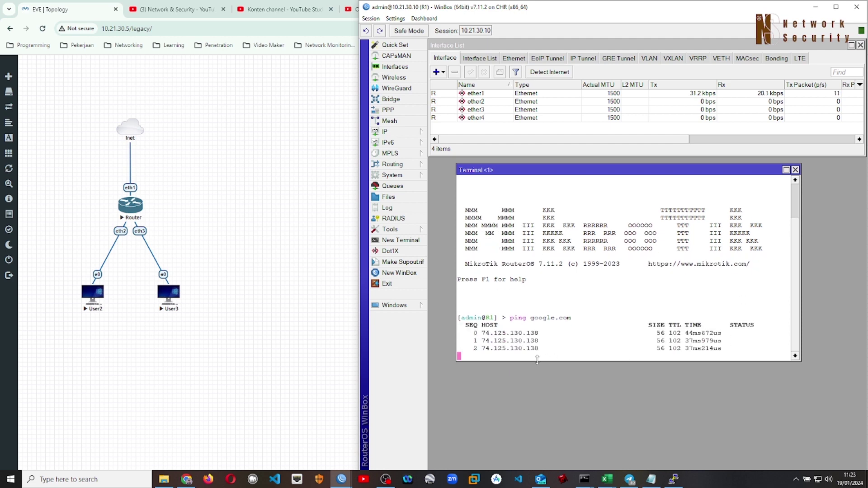
pyautogui.hotkey('ctrl', 'c')
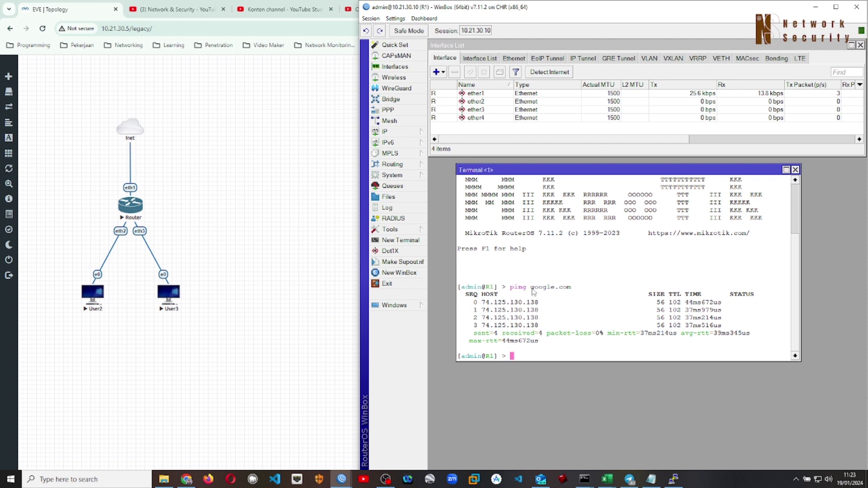
pyautogui.moveTo(532, 290); pyautogui.dragTo(580, 286)
pyautogui.moveTo(569, 172); pyautogui.dragTo(542, 162)
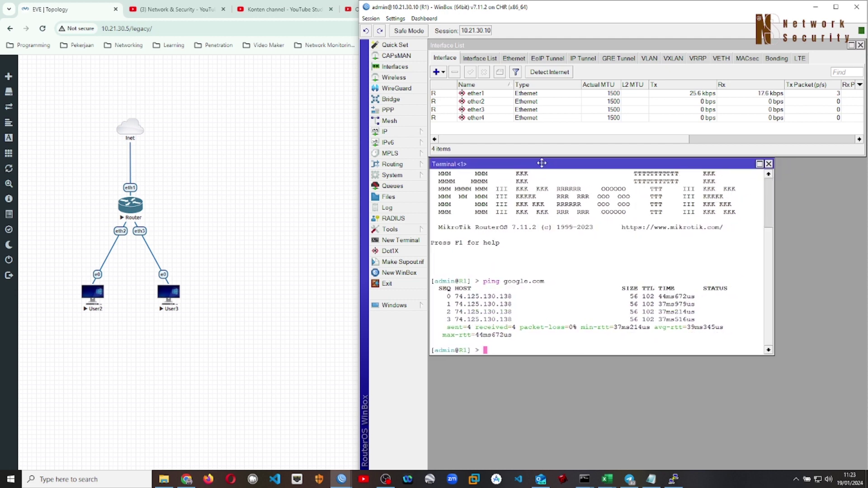
# Open the router's IP address list, reduce its height, and place it just below the interface list.
pyautogui.click(445, 142)
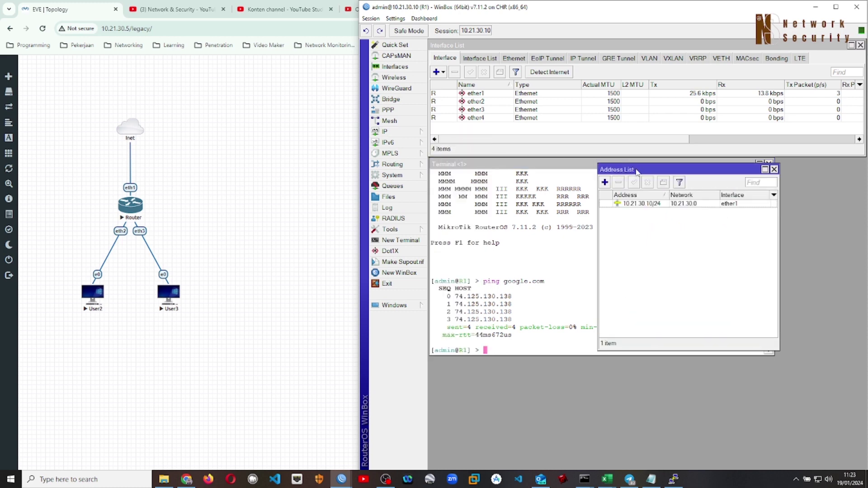
pyautogui.moveTo(637, 172); pyautogui.dragTo(484, 134)
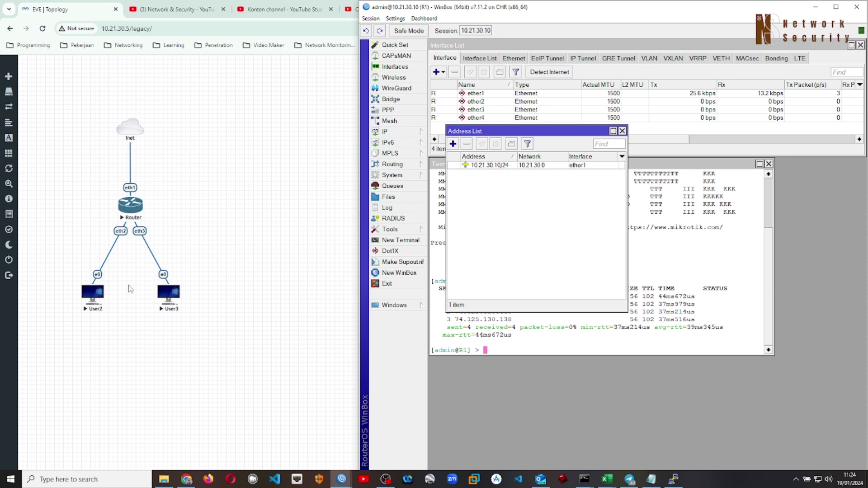
pyautogui.moveTo(514, 135); pyautogui.dragTo(501, 187)
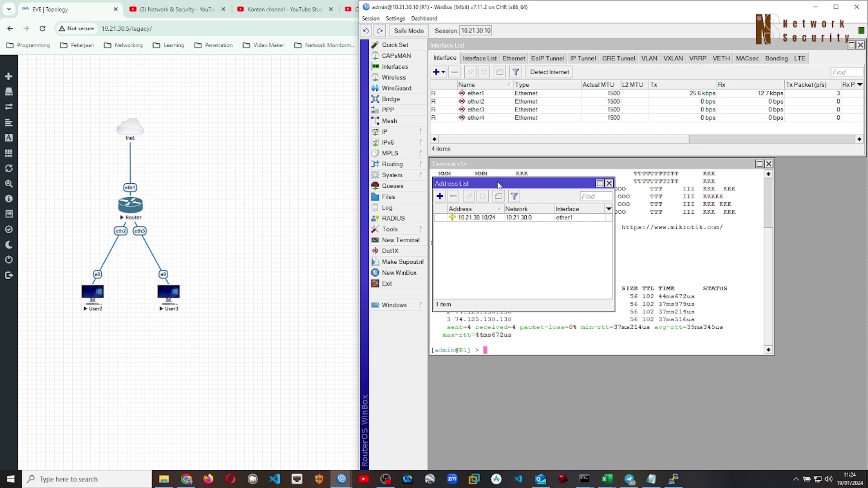
pyautogui.click(396, 135)
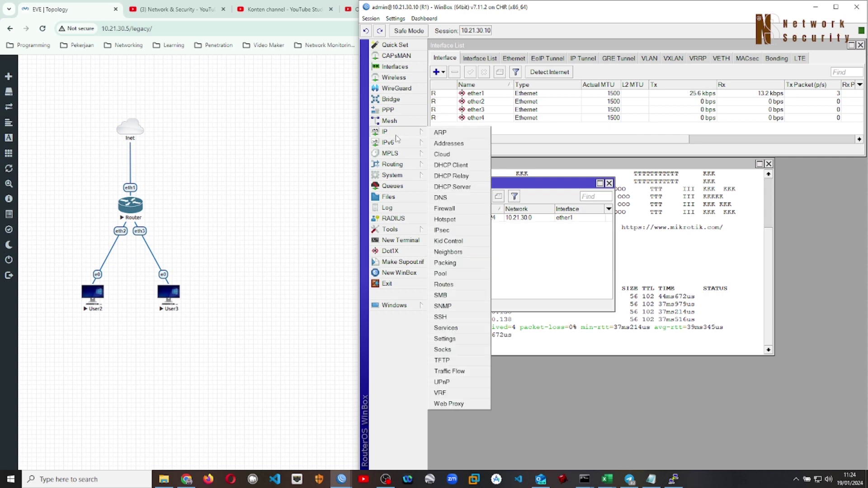
pyautogui.click(444, 144)
pyautogui.moveTo(522, 183); pyautogui.dragTo(600, 168)
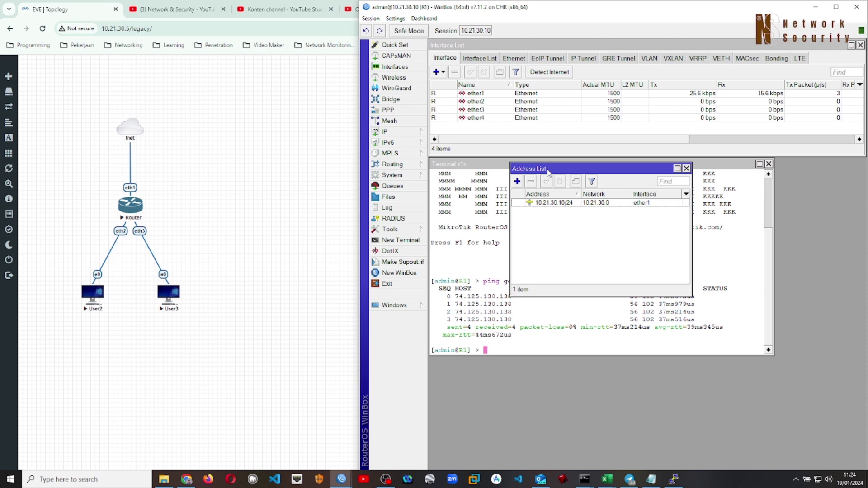
pyautogui.moveTo(548, 172); pyautogui.dragTo(518, 167)
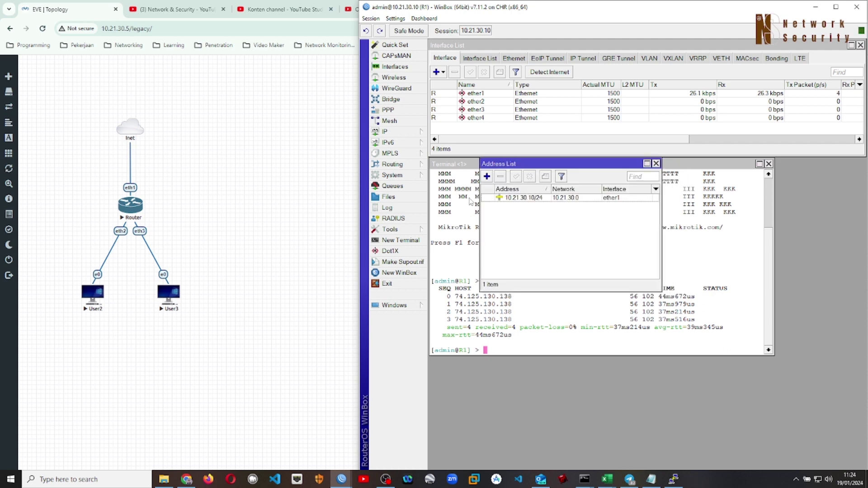
# Add the IP address 172.16.1.254/24 to interface ether2.
pyautogui.click(487, 176)
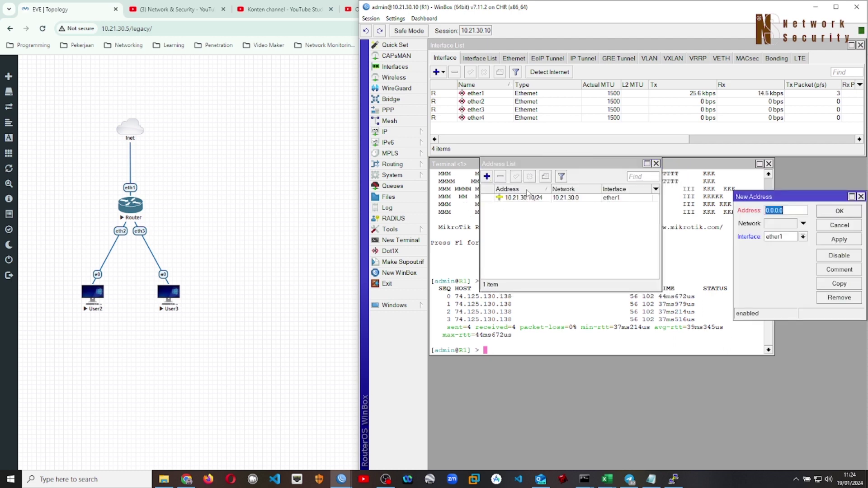
pyautogui.moveTo(761, 199); pyautogui.dragTo(471, 226)
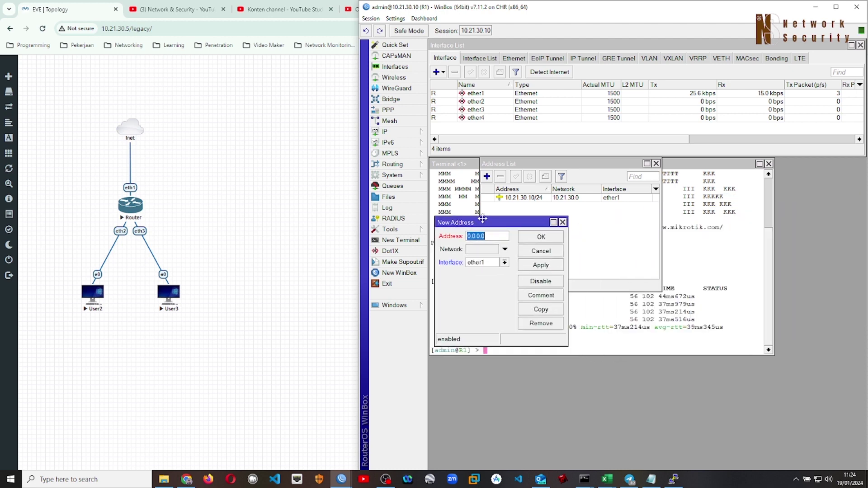
pyautogui.write('172')
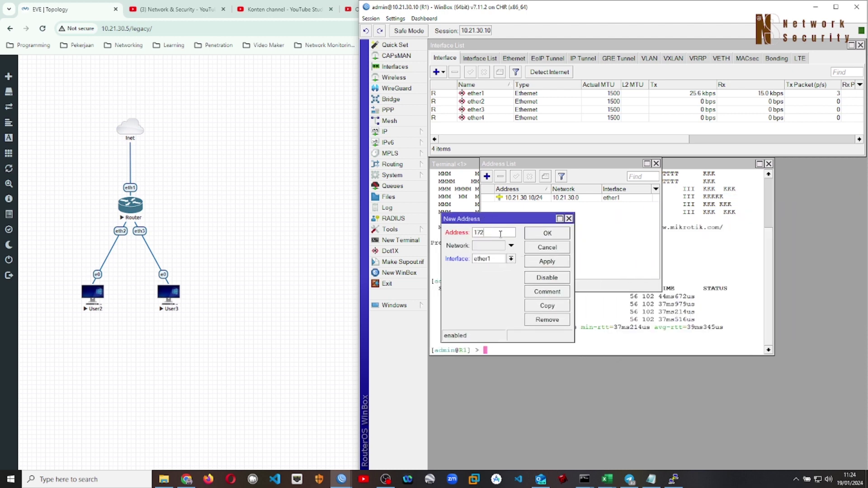
pyautogui.write('.16.1.254/24')
pyautogui.moveTo(507, 232); pyautogui.dragTo(520, 235)
pyautogui.click(510, 232)
pyautogui.click(511, 259)
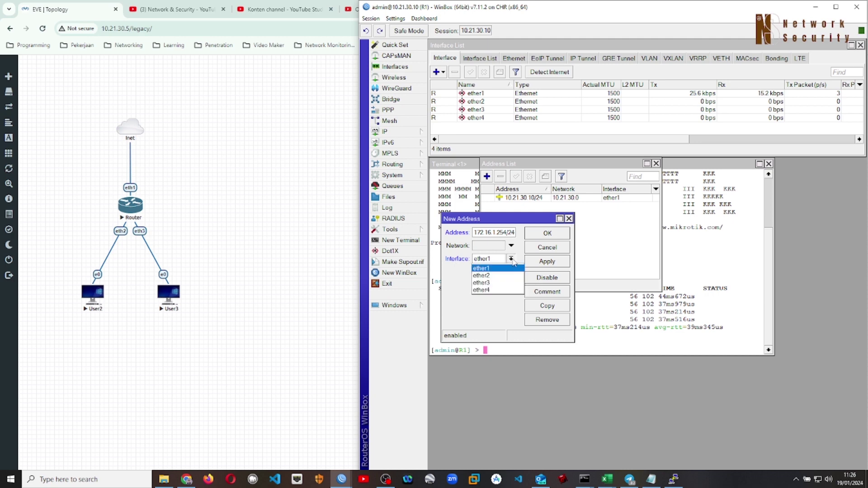
pyautogui.click(497, 274)
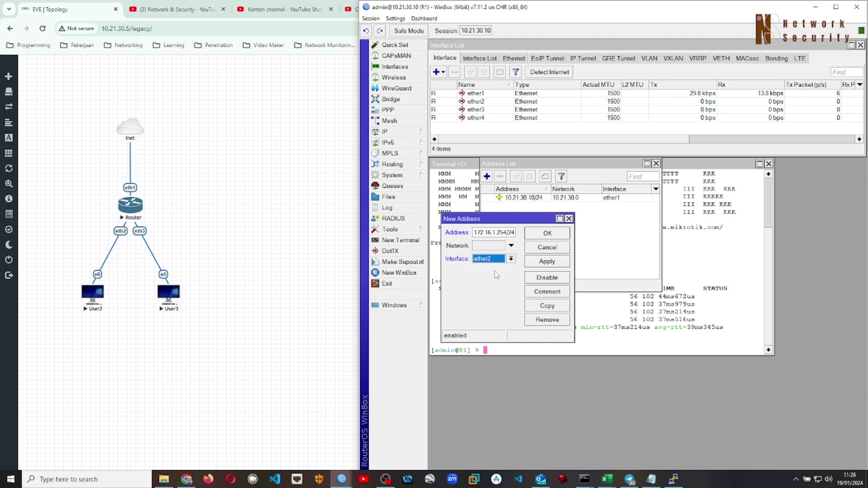
pyautogui.click(546, 262)
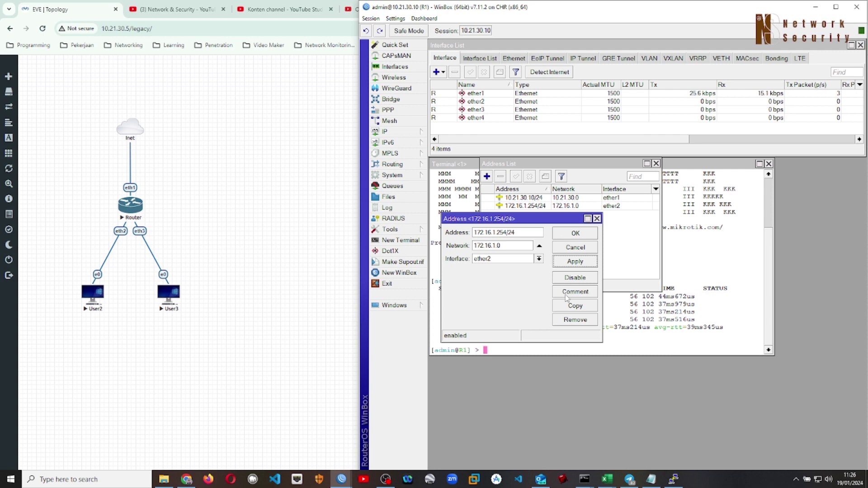
# Copy the ether2 address entry to add 192.168.20.254/24 on ether3, check the full addresses, and close the address list.
pyautogui.click(573, 307)
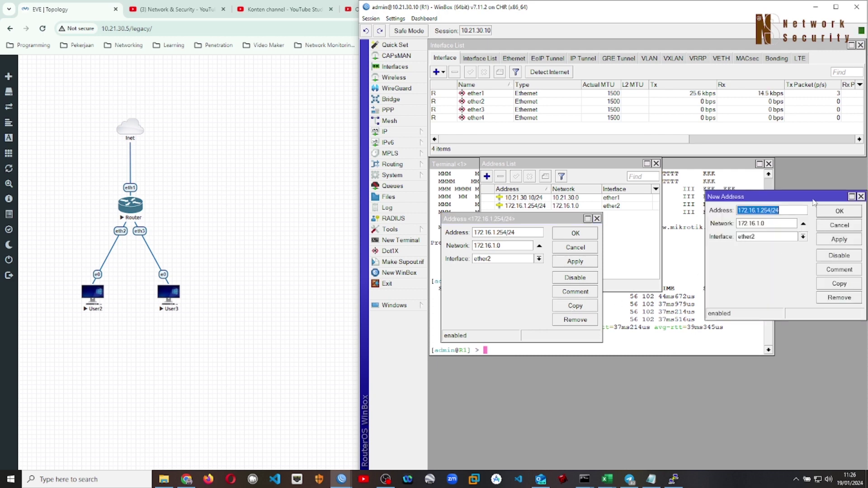
pyautogui.moveTo(812, 196); pyautogui.dragTo(548, 263)
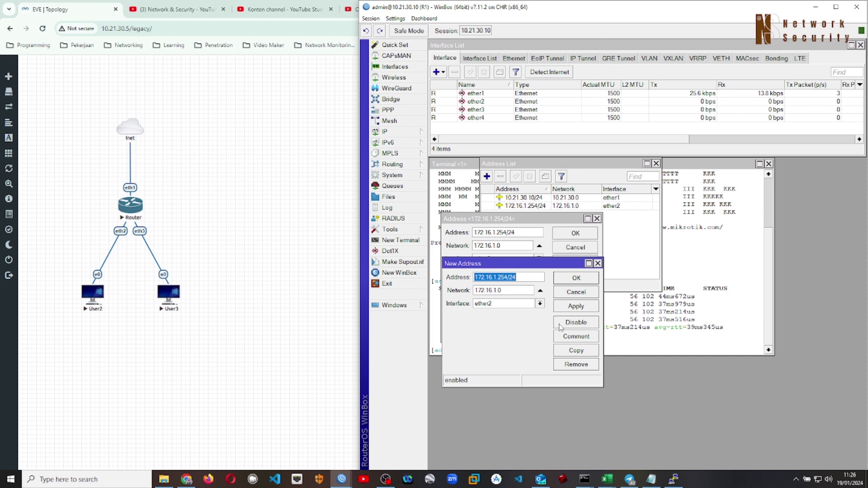
pyautogui.write('192.168')
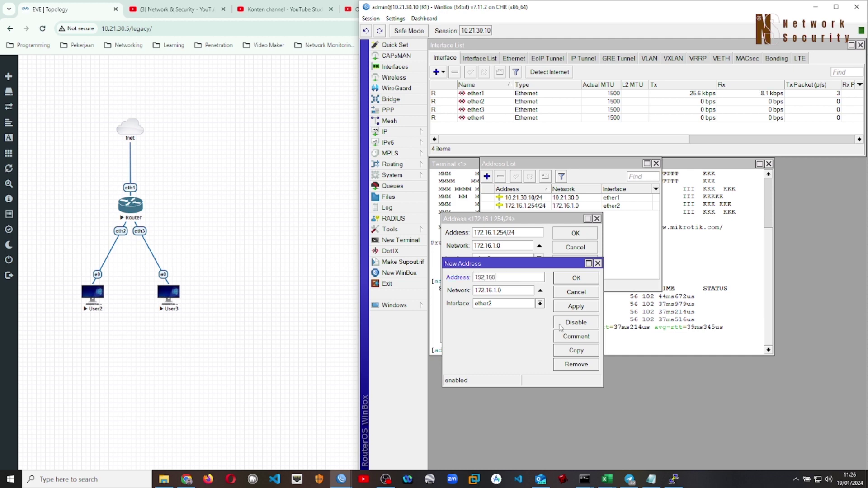
pyautogui.write('.20.254/24')
pyautogui.click(540, 303)
pyautogui.click(518, 327)
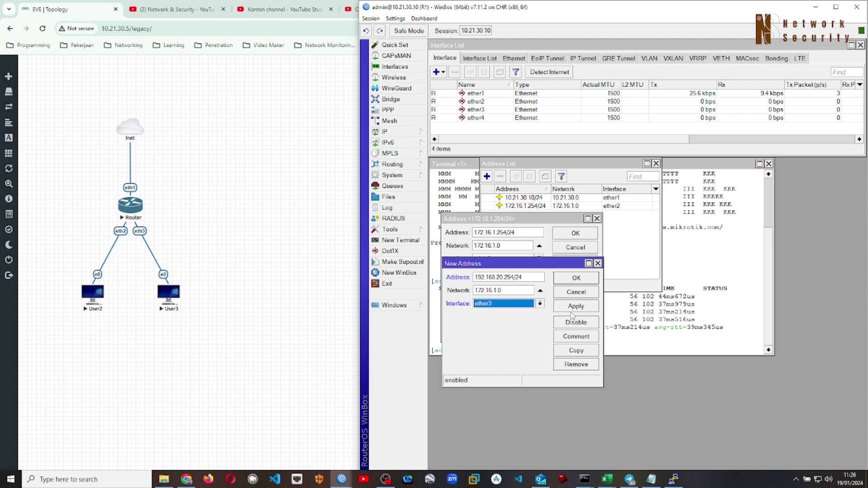
pyautogui.click(577, 309)
pyautogui.click(589, 280)
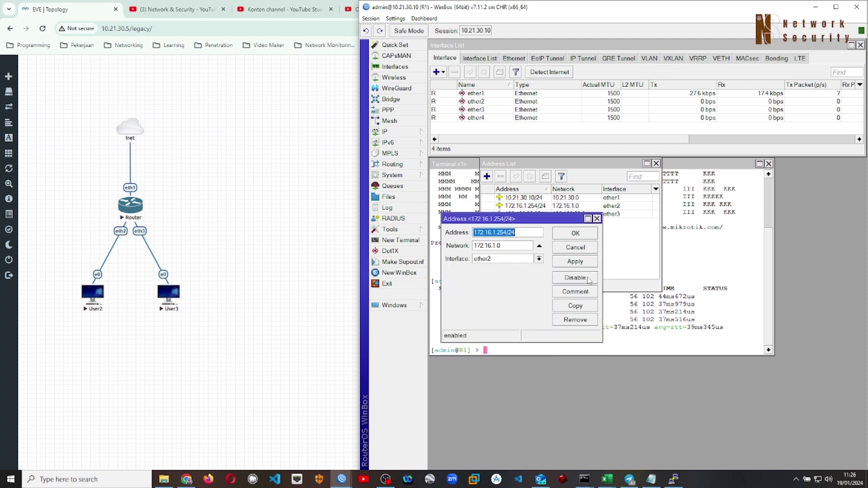
pyautogui.click(593, 234)
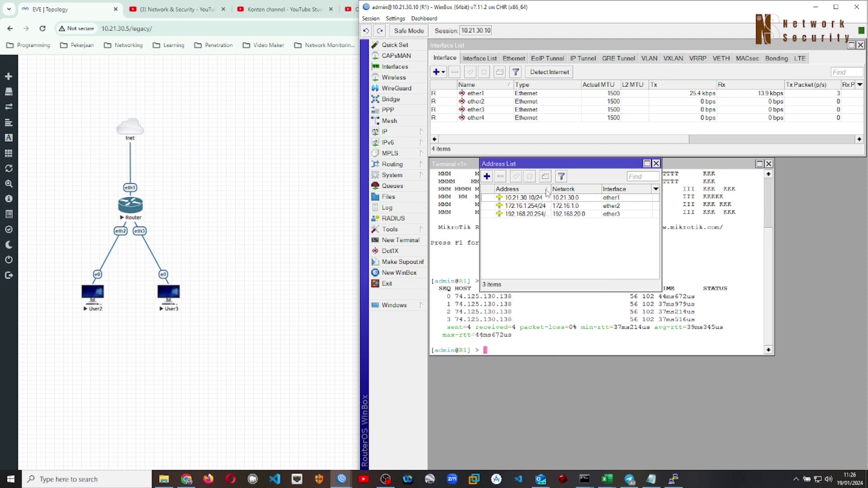
pyautogui.moveTo(549, 189); pyautogui.dragTo(556, 188)
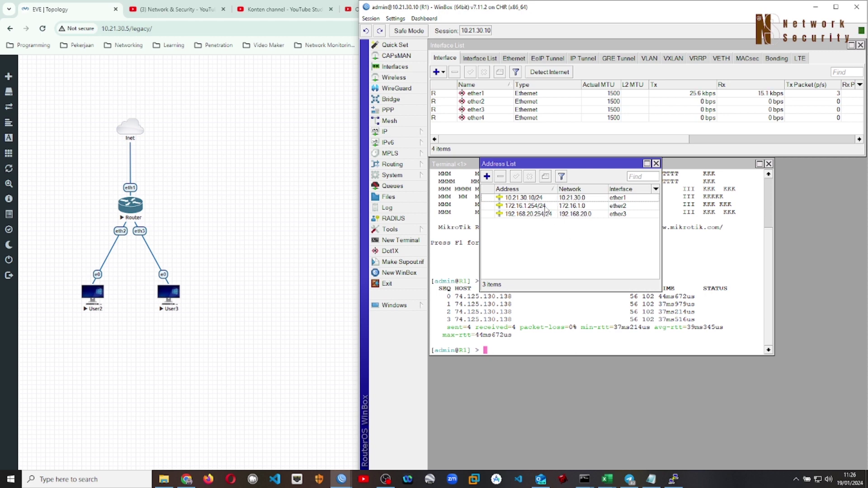
pyautogui.click(655, 163)
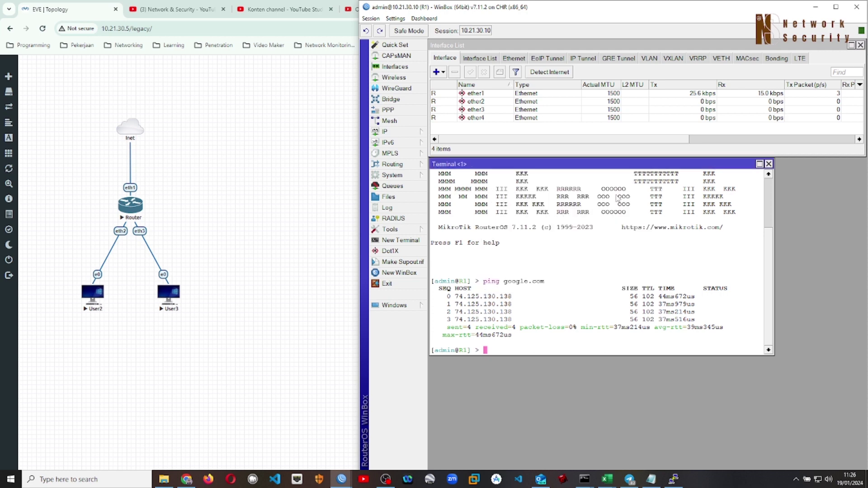
# Open the router's DHCP server settings and start DHCP Setup with ether2 as the server interface.
pyautogui.click(412, 132)
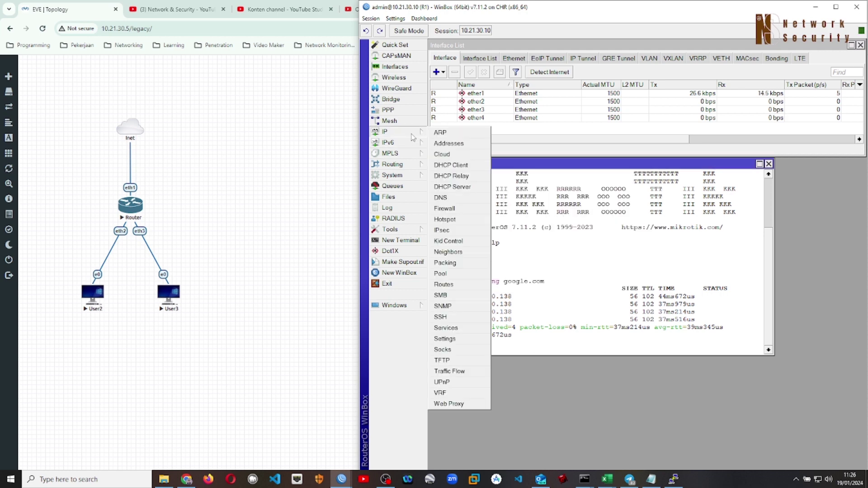
pyautogui.click(453, 187)
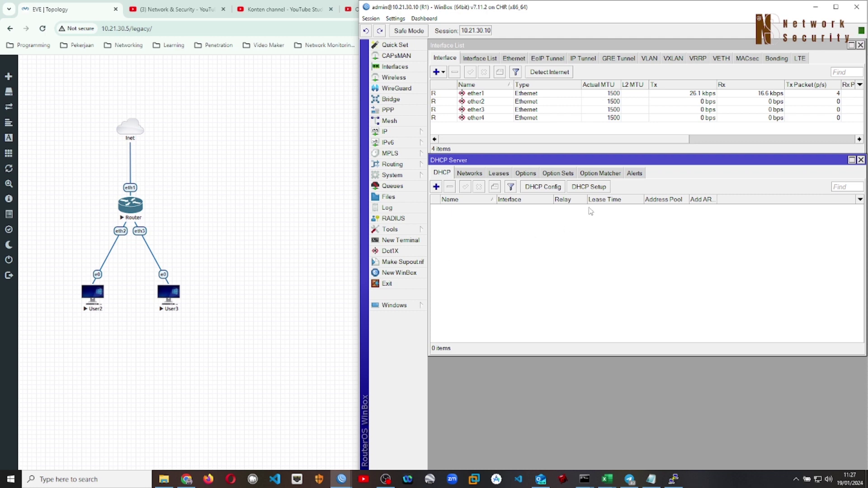
pyautogui.click(593, 189)
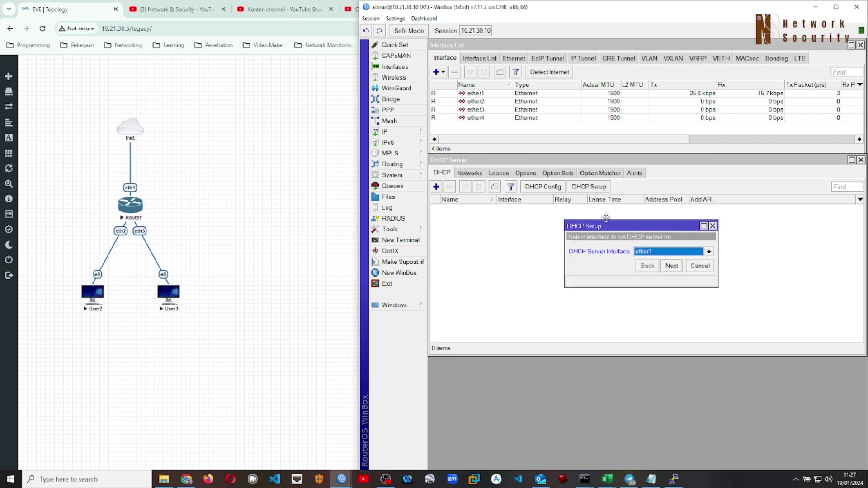
pyautogui.moveTo(606, 218); pyautogui.dragTo(508, 206)
pyautogui.click(574, 243)
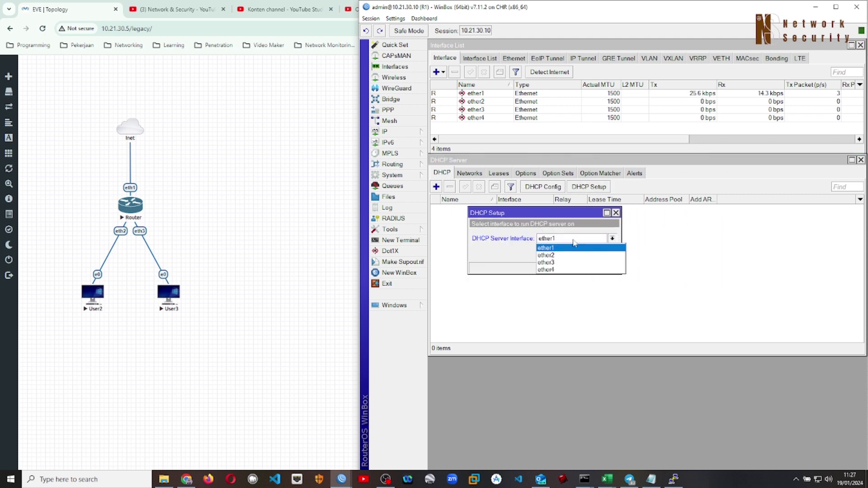
pyautogui.click(565, 256)
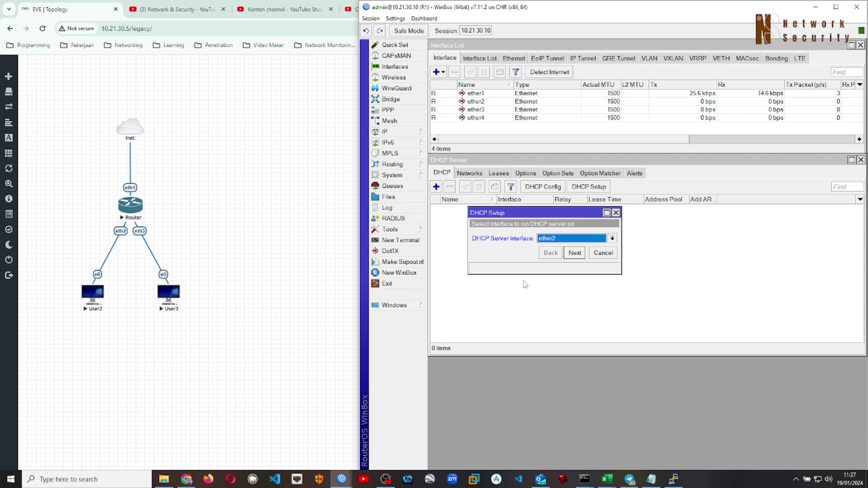
pyautogui.click(576, 255)
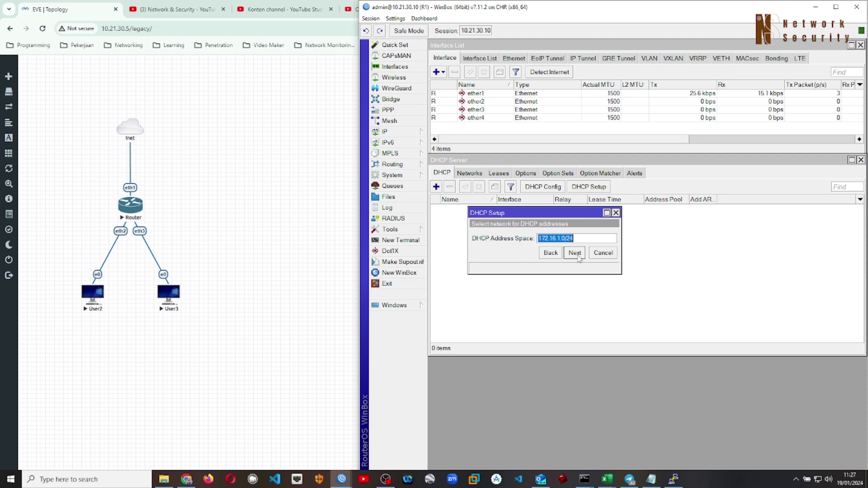
# Complete the ether2 DHCP setup with network 172.16.1.0/24, gateway 172.16.1.254, pool 172.16.1.1-172.16.1.253, DNS server 8.8.8.8 and lease time 00:30:00.
pyautogui.click(577, 254)
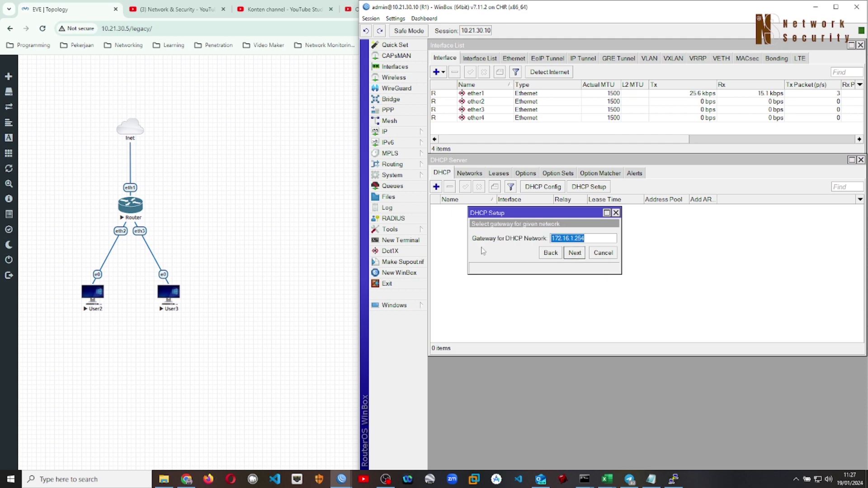
pyautogui.press('End')
pyautogui.click(572, 253)
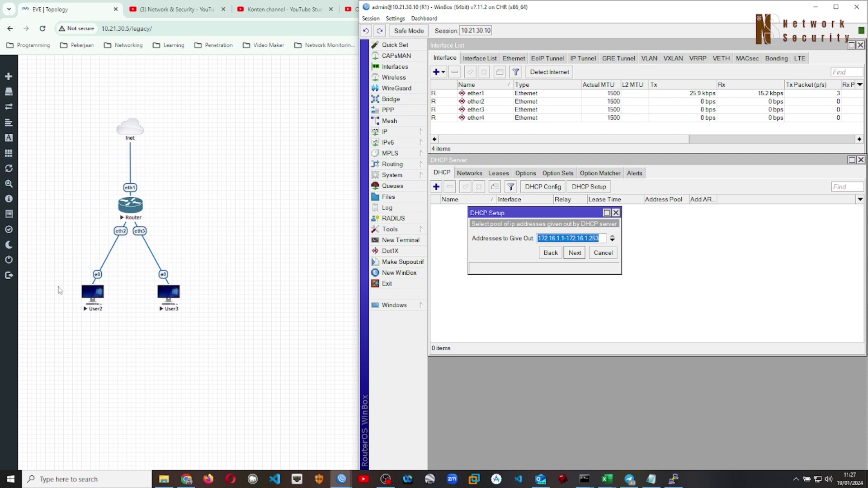
pyautogui.click(574, 254)
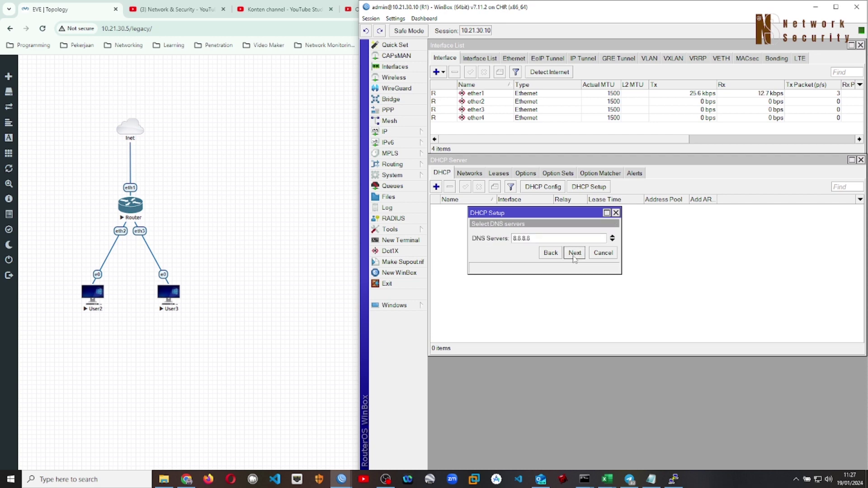
pyautogui.click(573, 255)
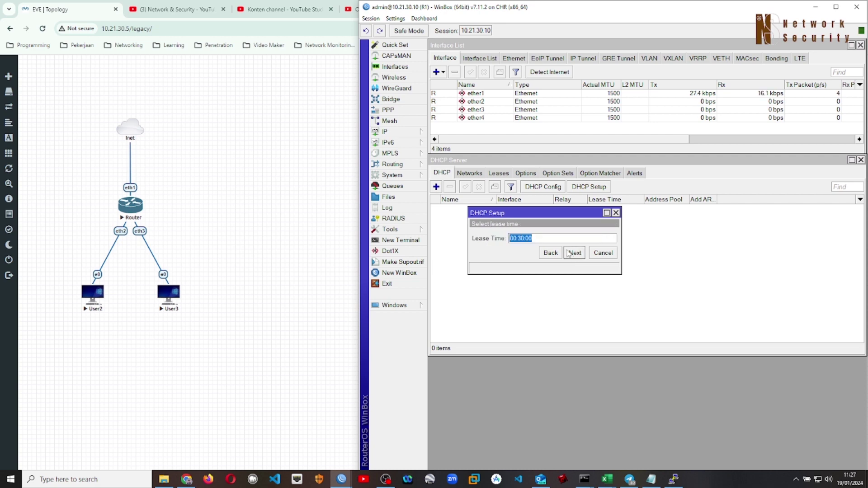
pyautogui.click(523, 238)
pyautogui.click(573, 256)
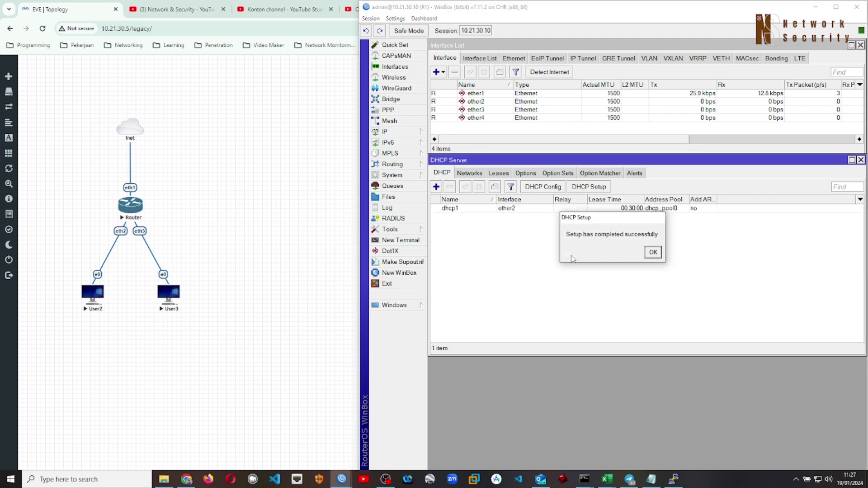
pyautogui.click(652, 252)
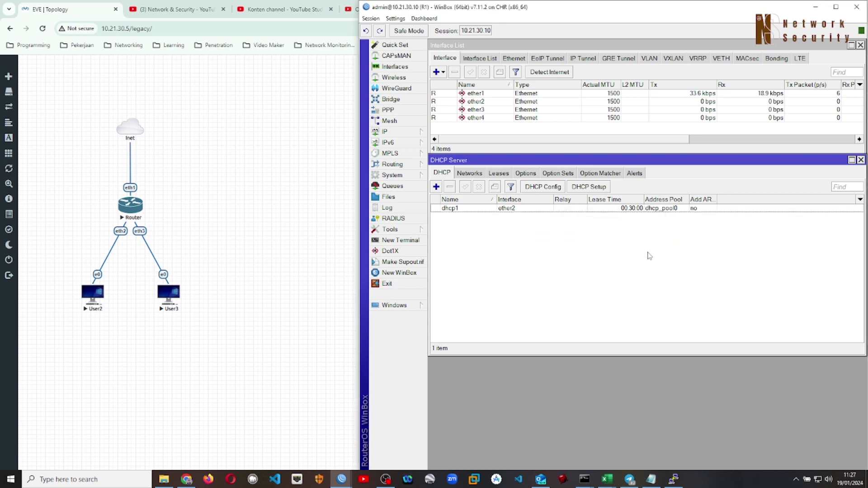
# Run DHCP Setup for ether3, accepting network 192.168.20.0/24, the proposed address pool ending at 192.168.20.253 and lease time 00:30:00.
pyautogui.click(588, 186)
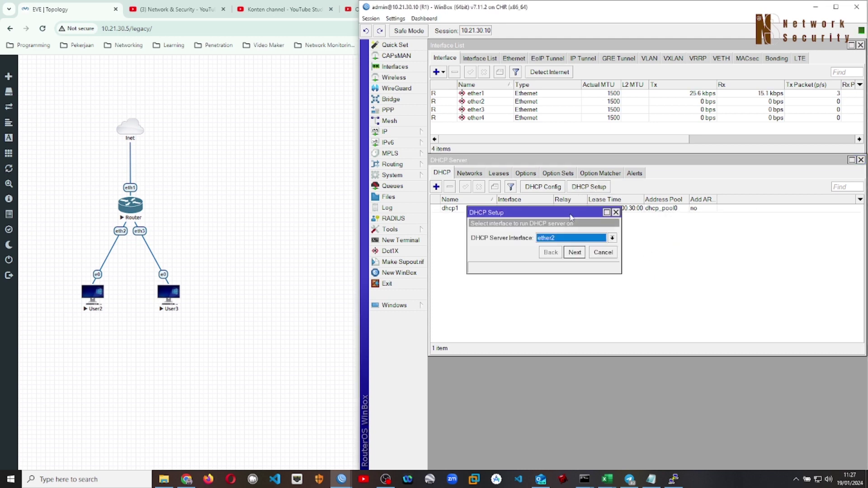
pyautogui.click(567, 238)
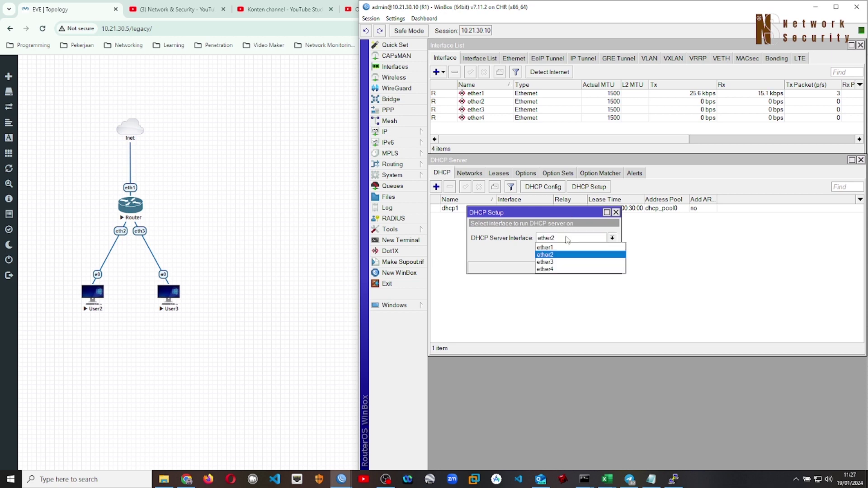
pyautogui.click(557, 262)
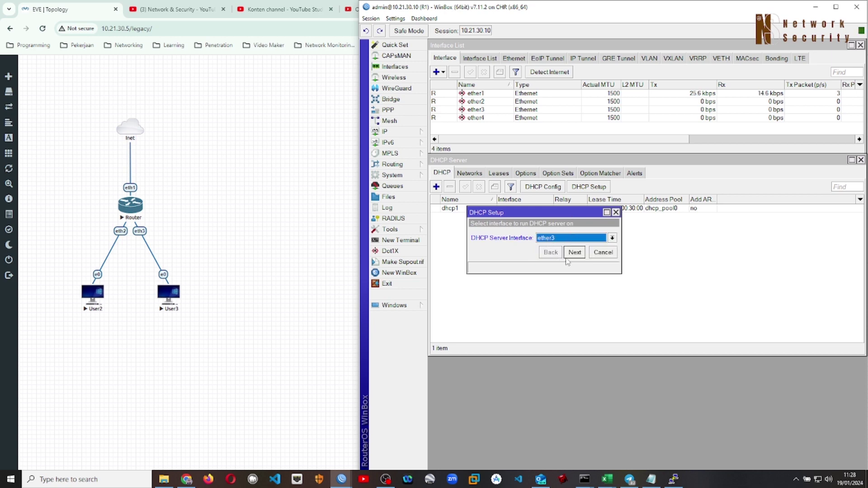
pyautogui.click(577, 255)
pyautogui.click(574, 253)
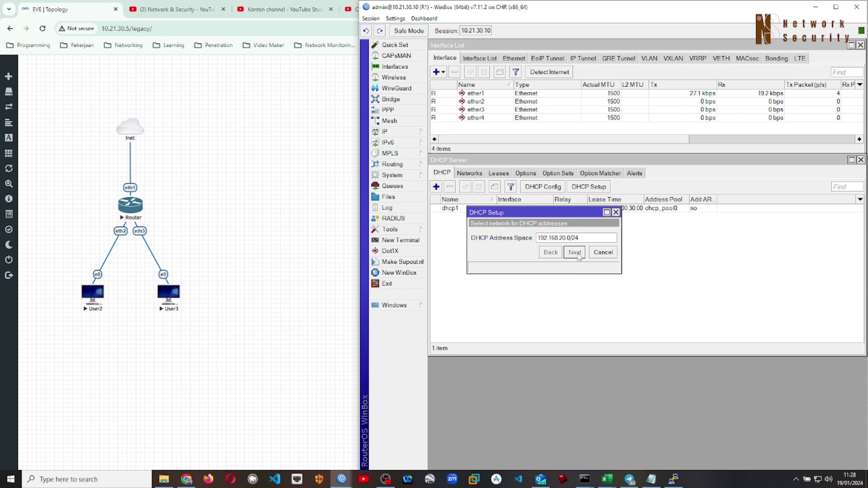
pyautogui.click(579, 256)
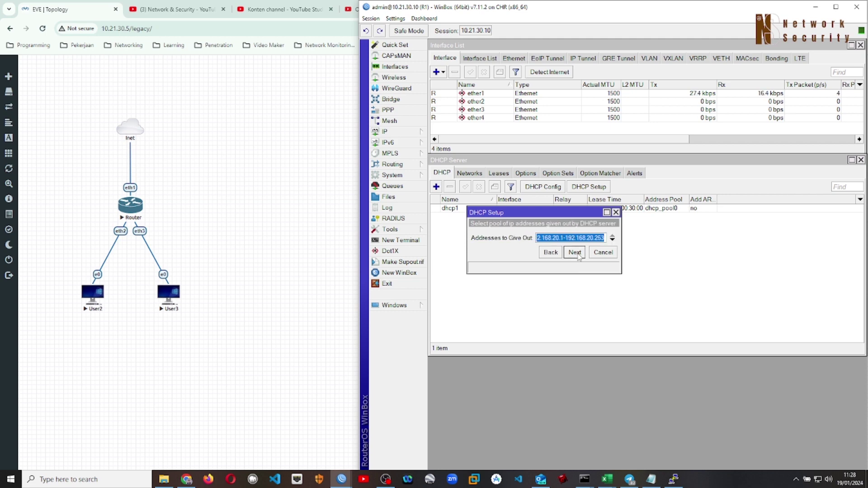
pyautogui.click(578, 256)
pyautogui.click(578, 256)
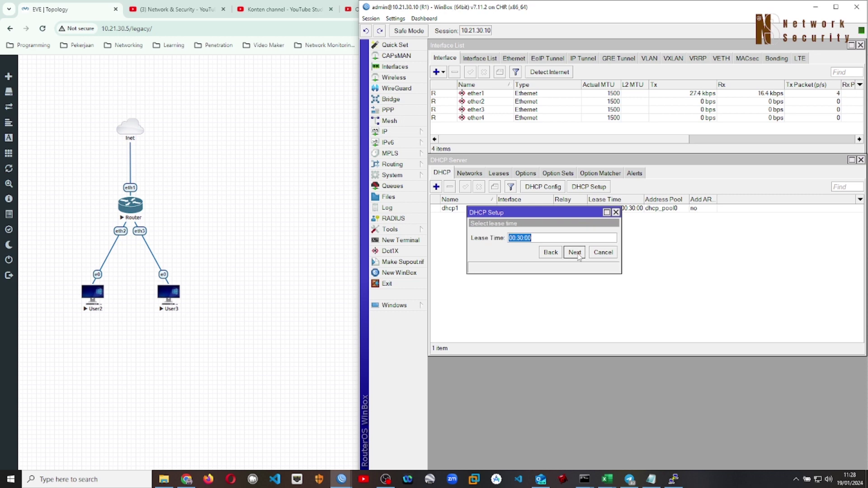
pyautogui.click(579, 255)
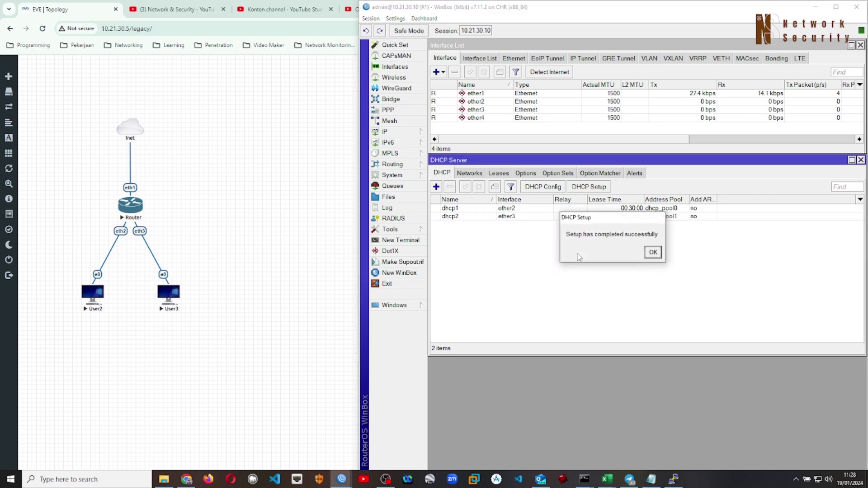
pyautogui.click(651, 253)
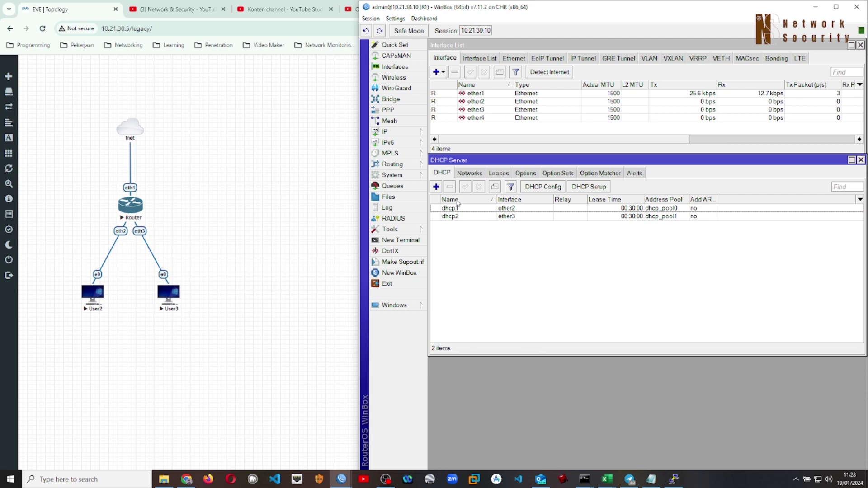
# Open the router's IP address list over the interface list, close the DHCP server window, and reduce the address list's height.
pyautogui.click(384, 131)
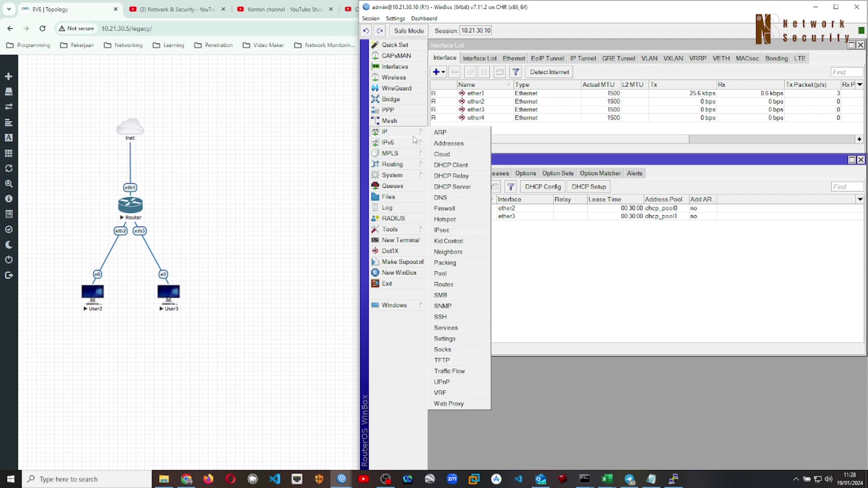
pyautogui.click(457, 142)
pyautogui.moveTo(600, 165); pyautogui.dragTo(763, 74)
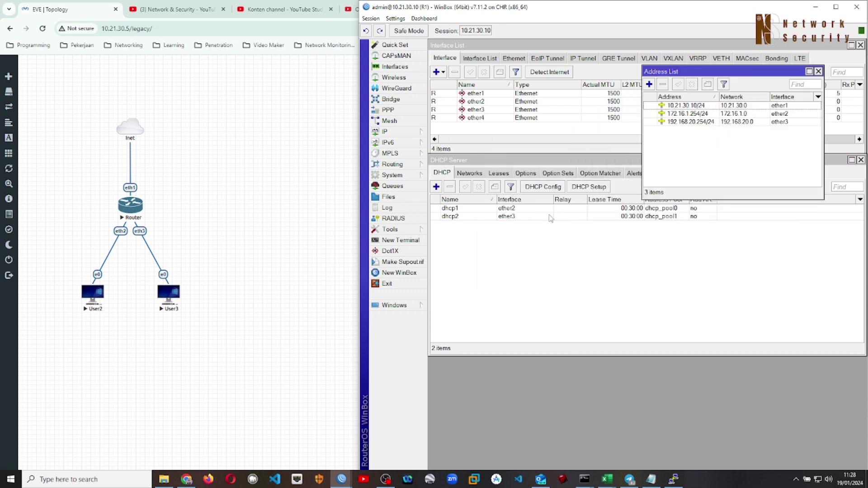
pyautogui.click(482, 238)
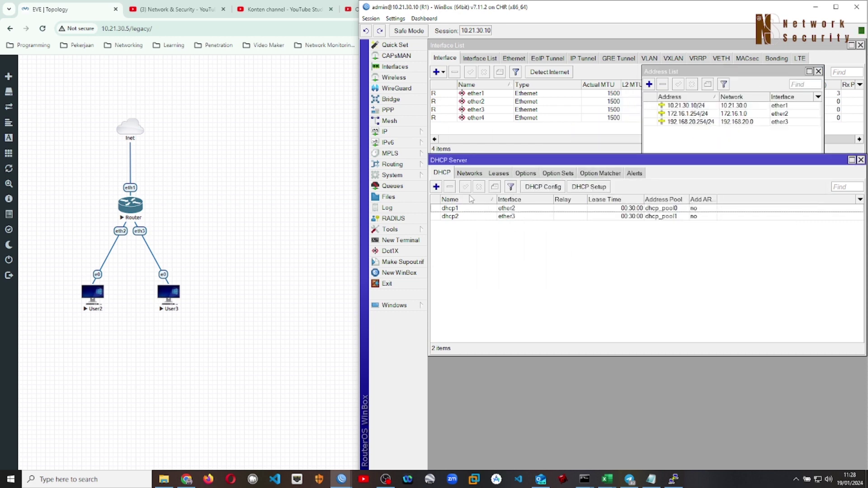
pyautogui.click(860, 160)
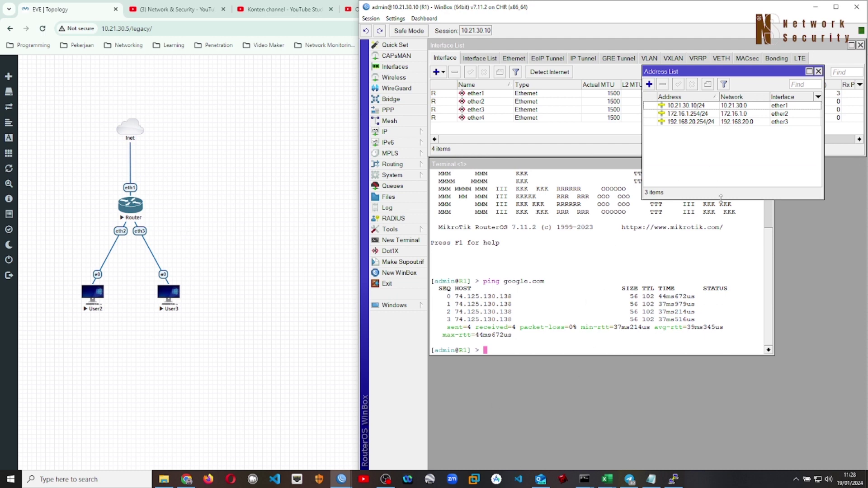
pyautogui.moveTo(720, 197); pyautogui.dragTo(721, 149)
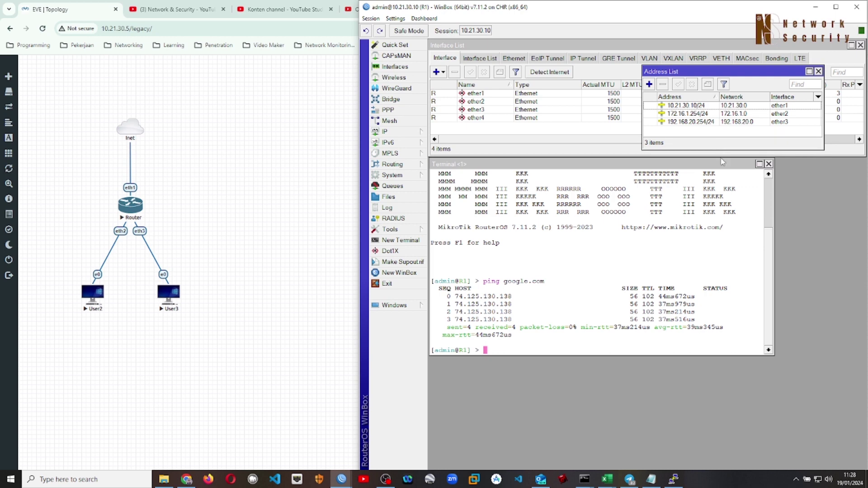
# Switch to the EVE topology, open User2's desktop through ultravnc_wrapper.bat, and postpone the requested Windows restart.
pyautogui.click(98, 287)
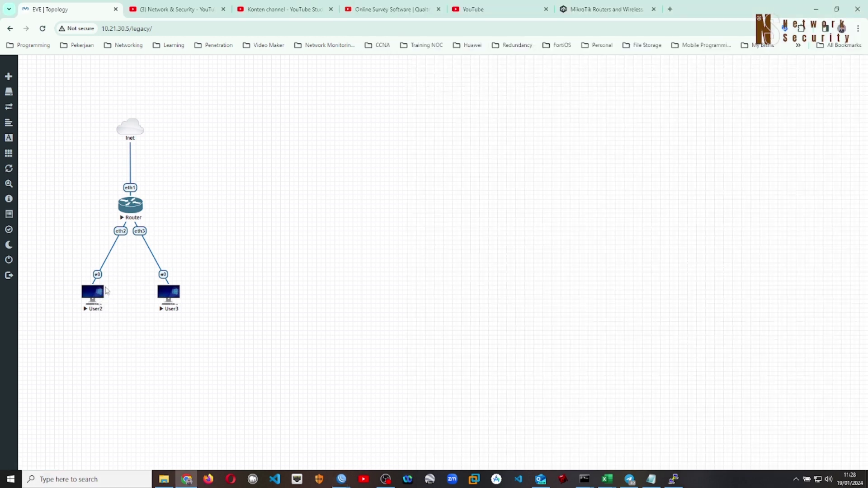
pyautogui.click(96, 294)
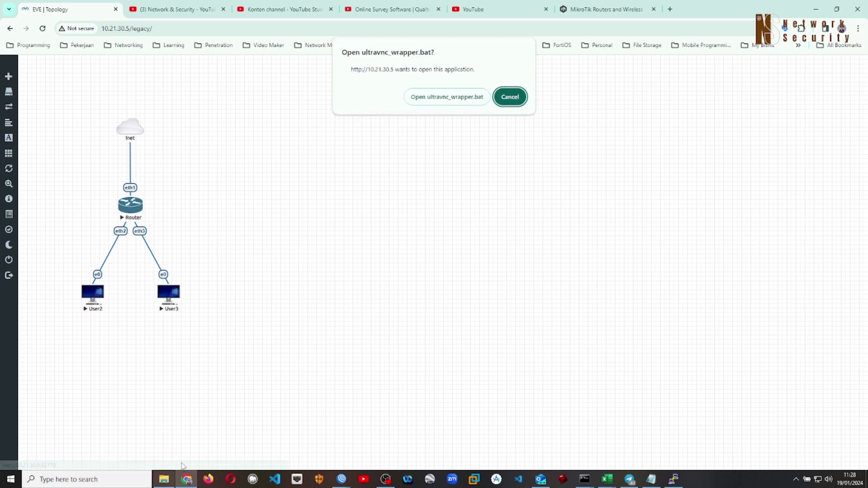
pyautogui.click(420, 99)
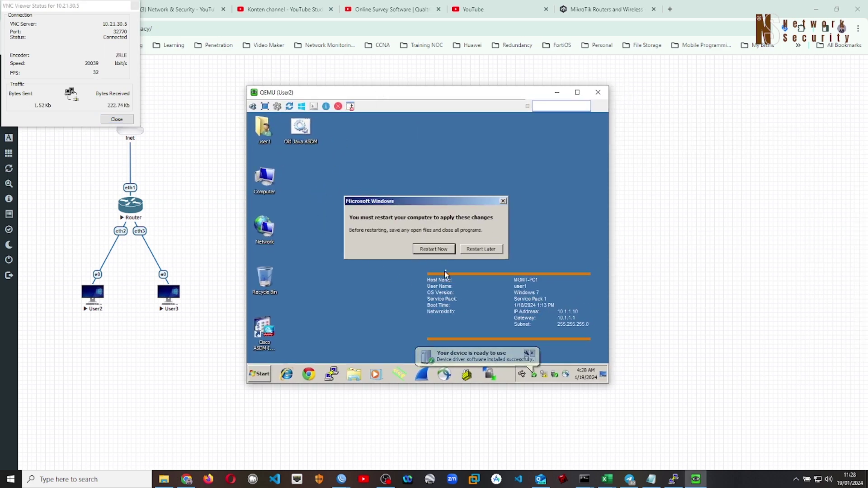
pyautogui.click(492, 251)
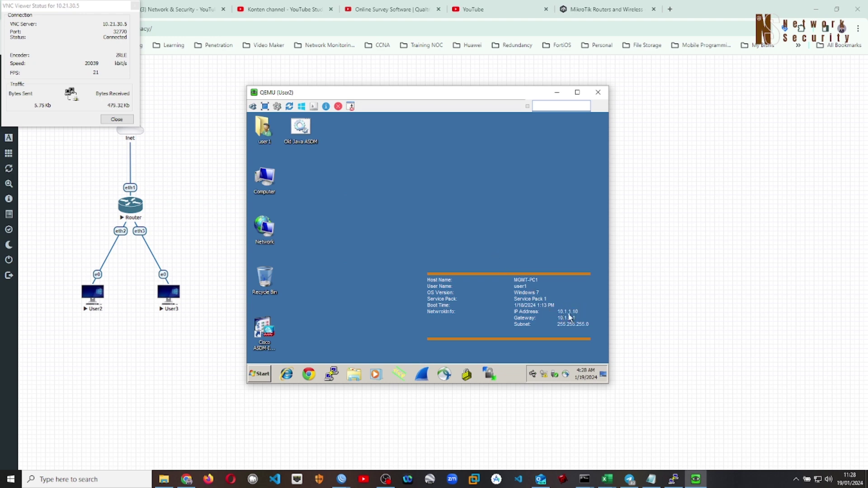
# Open the Network Connections window on User2 by running ncpa.cpl.
pyautogui.click(269, 374)
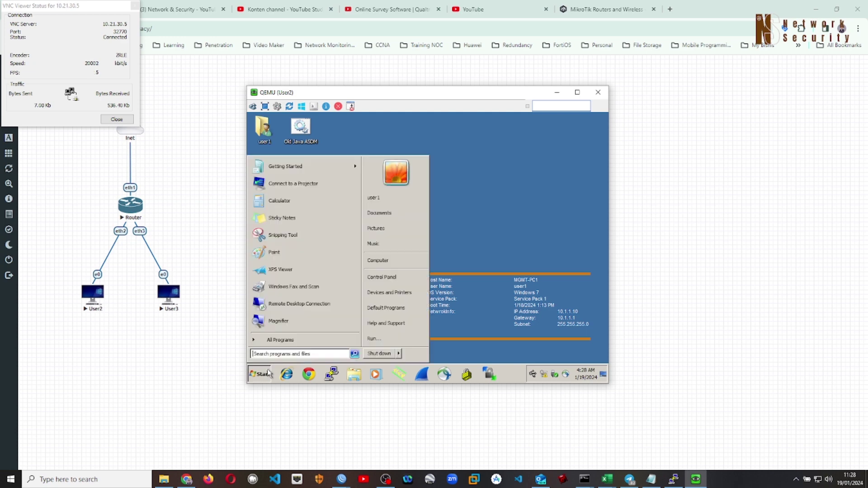
pyautogui.write('cmd')
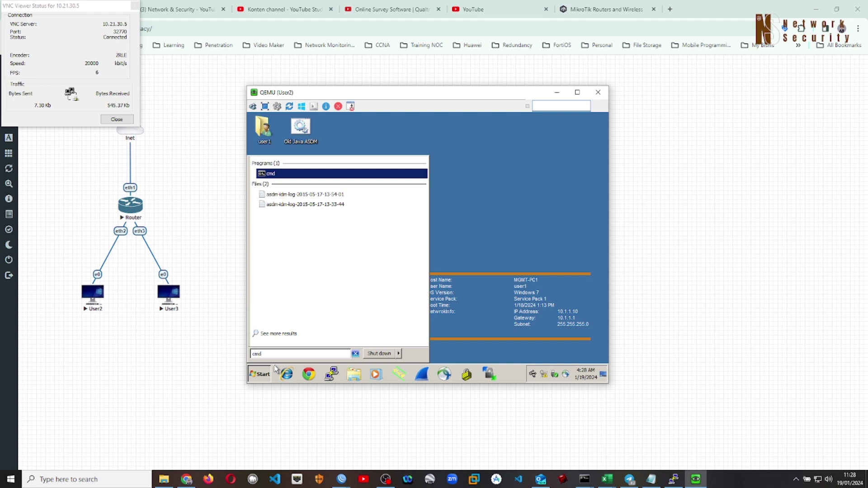
pyautogui.press('Escape')
pyautogui.write('n')
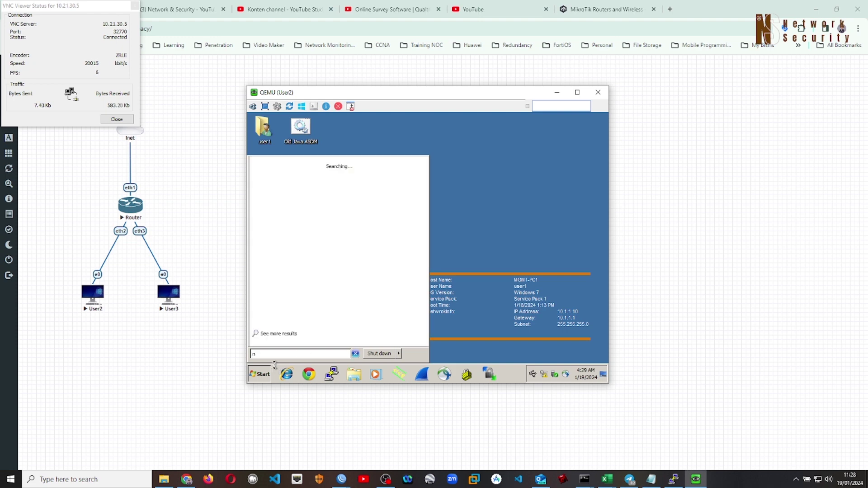
pyautogui.write('cpa.cpl')
pyautogui.press('Return')
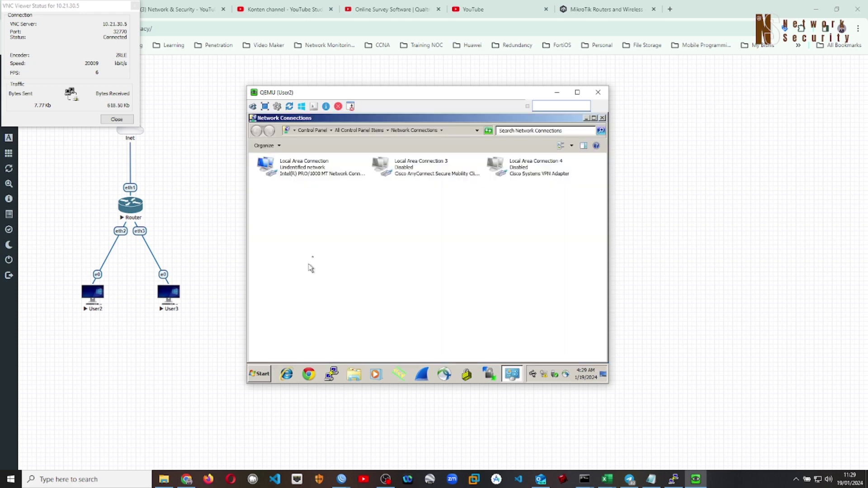
# Configure User2's Local Area Connection to obtain both its IPv4 address and DNS server address automatically, and close its status window.
pyautogui.click(302, 169)
pyautogui.doubleClick(302, 169)
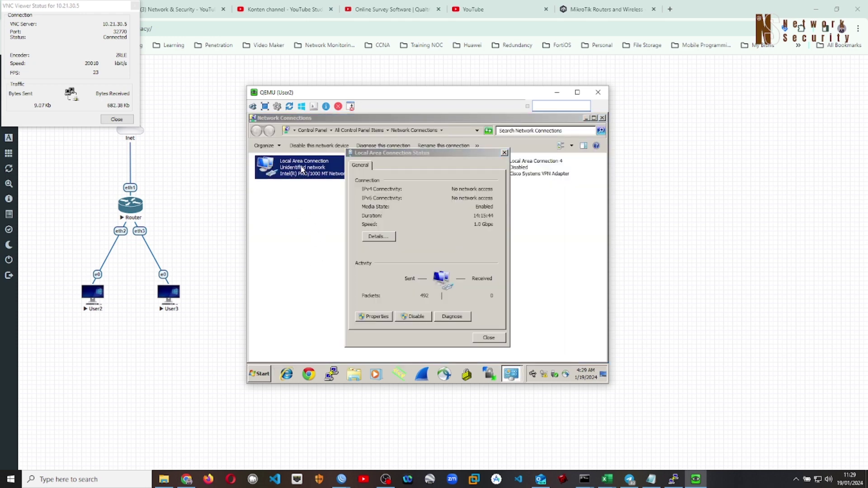
pyautogui.click(381, 316)
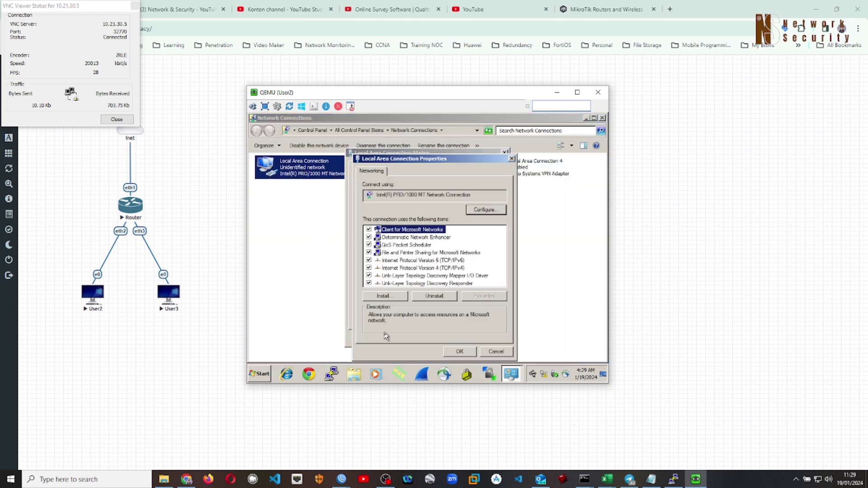
pyautogui.click(433, 268)
pyautogui.doubleClick(433, 269)
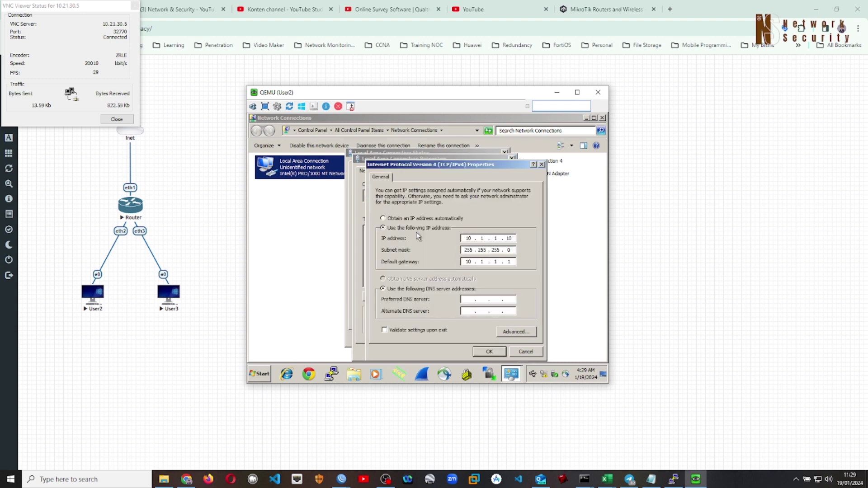
pyautogui.click(413, 218)
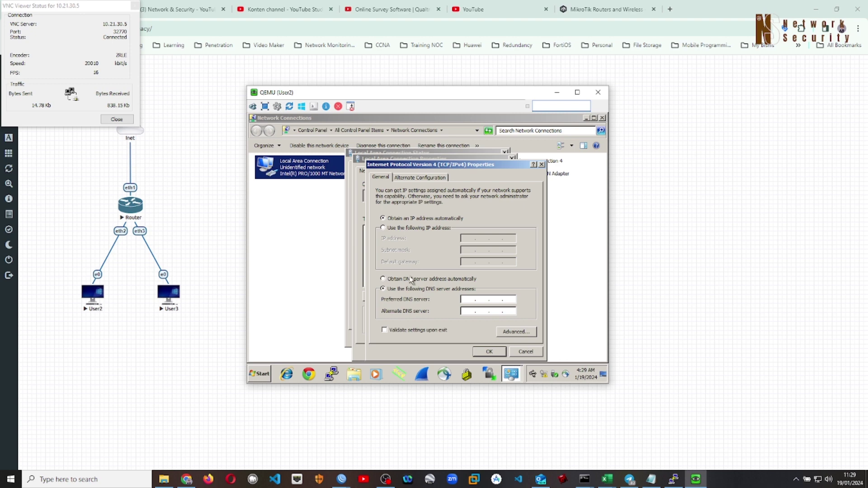
pyautogui.click(433, 280)
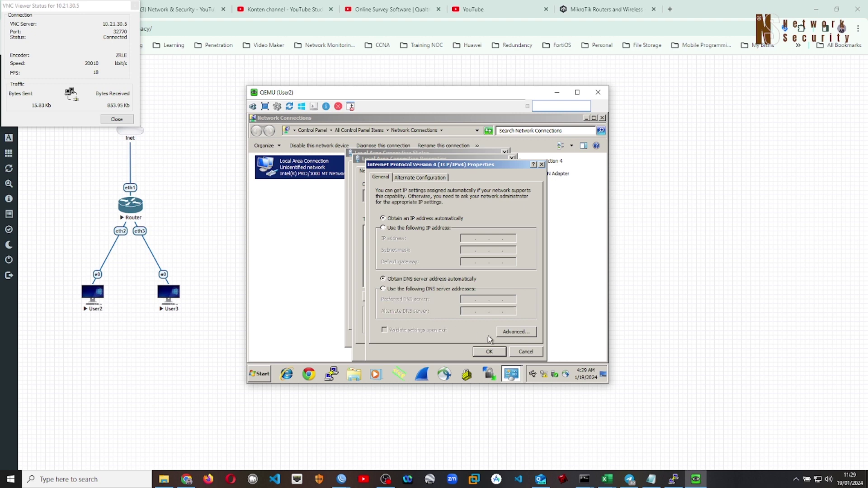
pyautogui.click(489, 351)
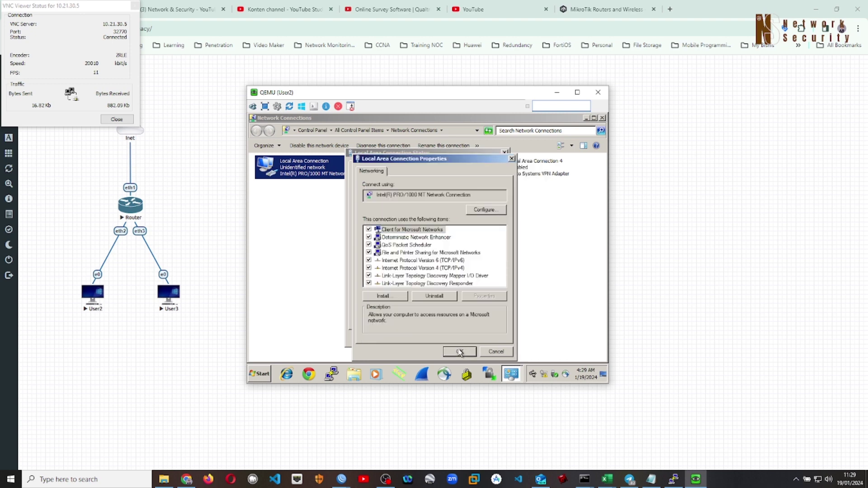
pyautogui.click(468, 352)
pyautogui.click(489, 337)
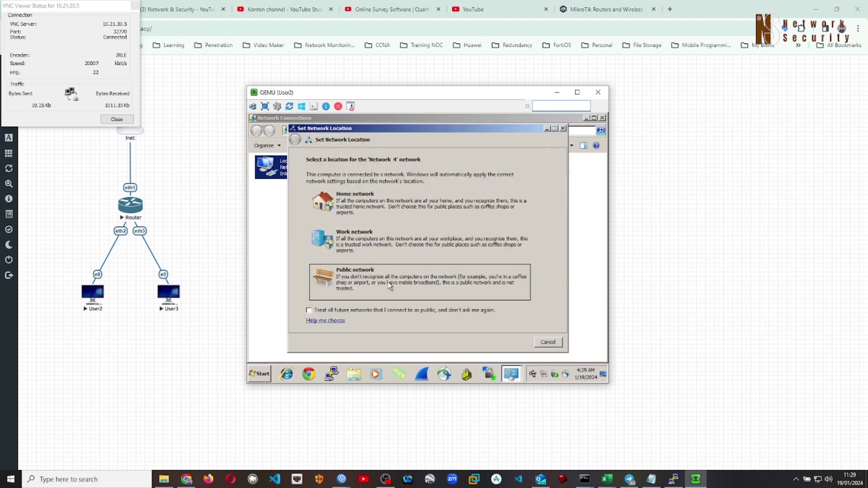
# Set the location of Network 4 to Public network, and close the Network Connections window.
pyautogui.click(474, 289)
pyautogui.click(550, 342)
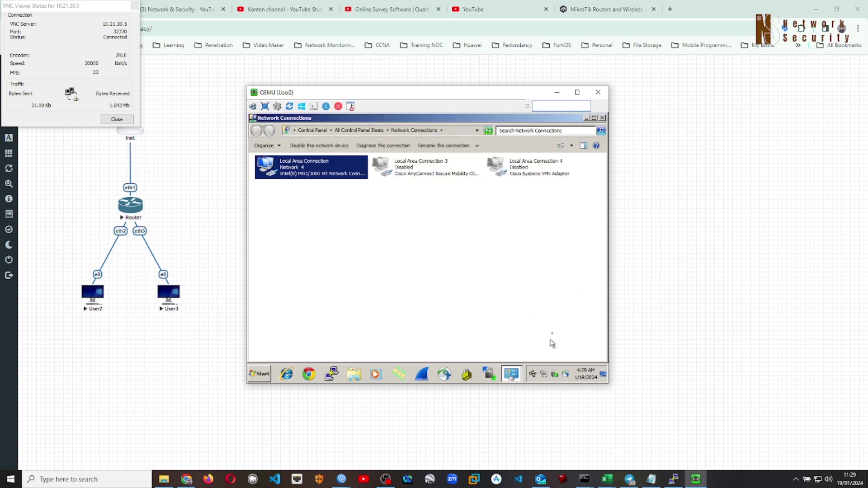
pyautogui.click(602, 117)
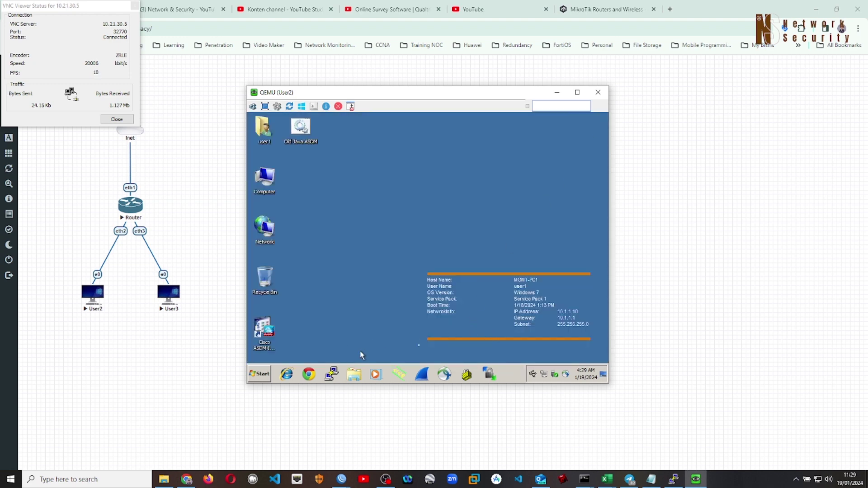
# Open a command prompt on User2 and run ipconfig to check the assigned address.
pyautogui.click(262, 375)
pyautogui.write('cmd')
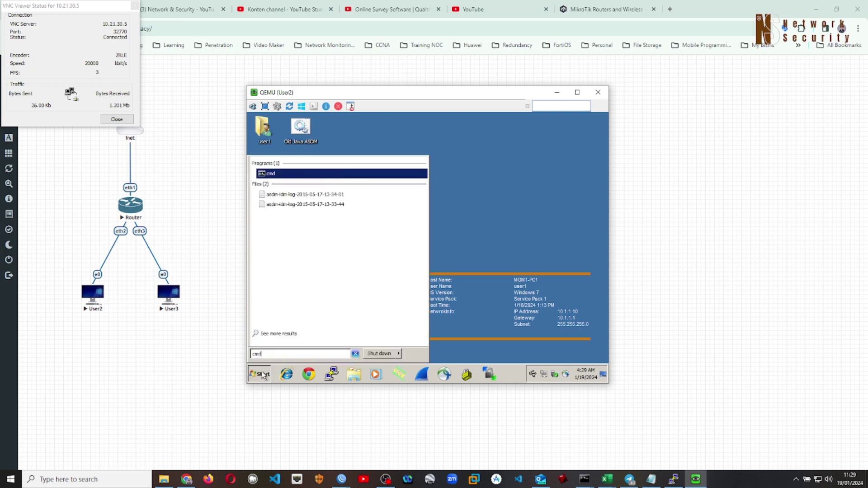
pyautogui.press('Return')
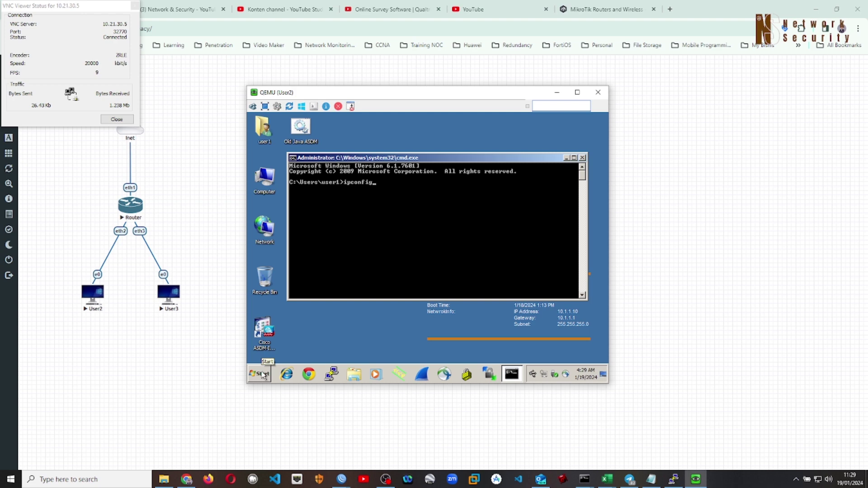
pyautogui.write('ipconfig')
pyautogui.press('Return')
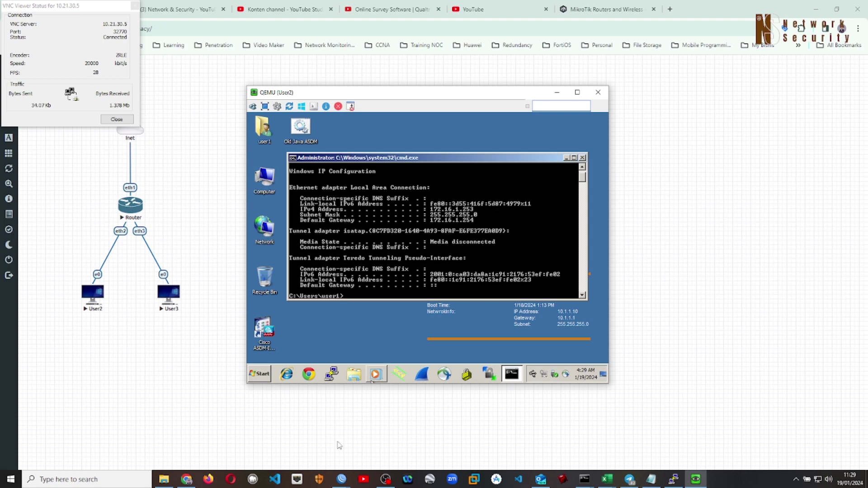
# Switch to the router's WinBox session and compare the ether2 address with the address range of dhcp_pool0 in the IP pool list.
pyautogui.click(342, 478)
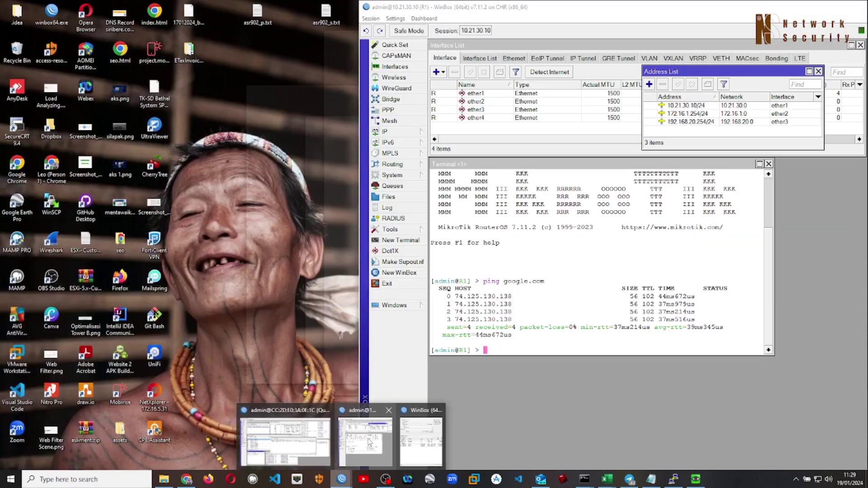
pyautogui.click(370, 443)
pyautogui.click(692, 116)
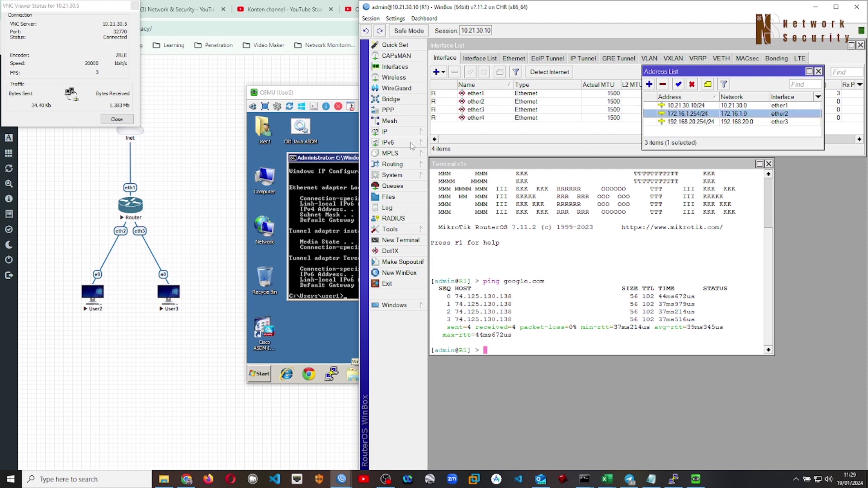
pyautogui.click(385, 131)
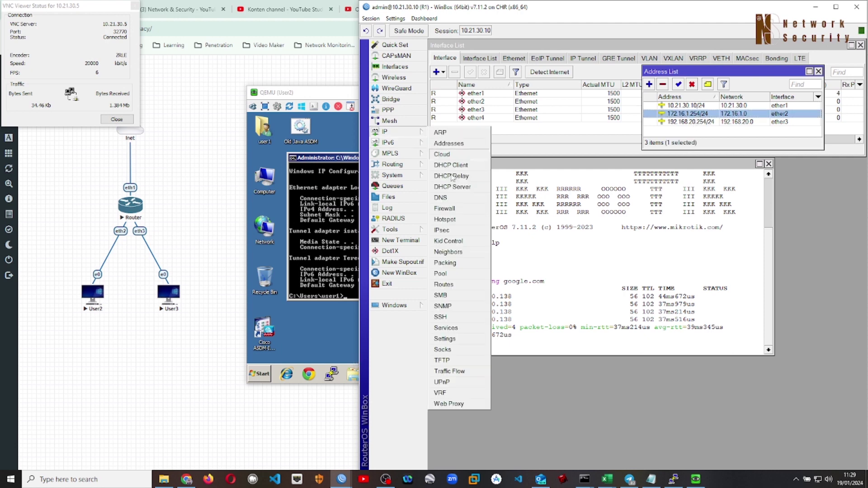
pyautogui.click(456, 276)
pyautogui.click(558, 210)
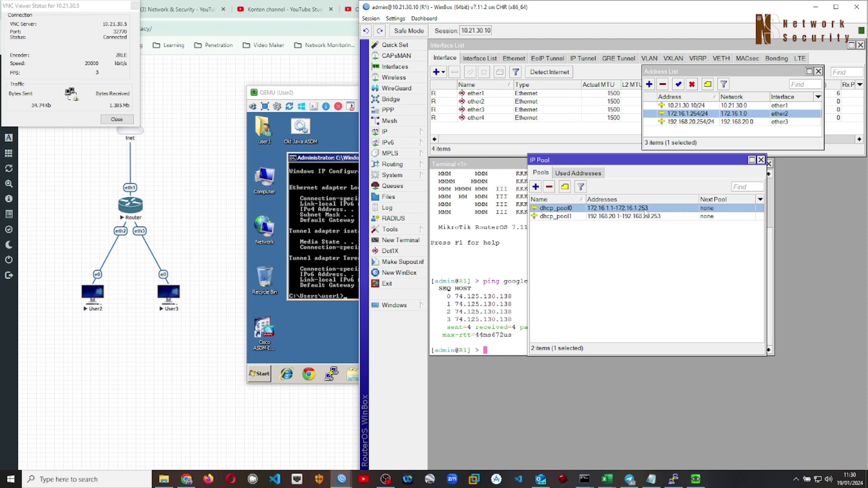
pyautogui.click(761, 160)
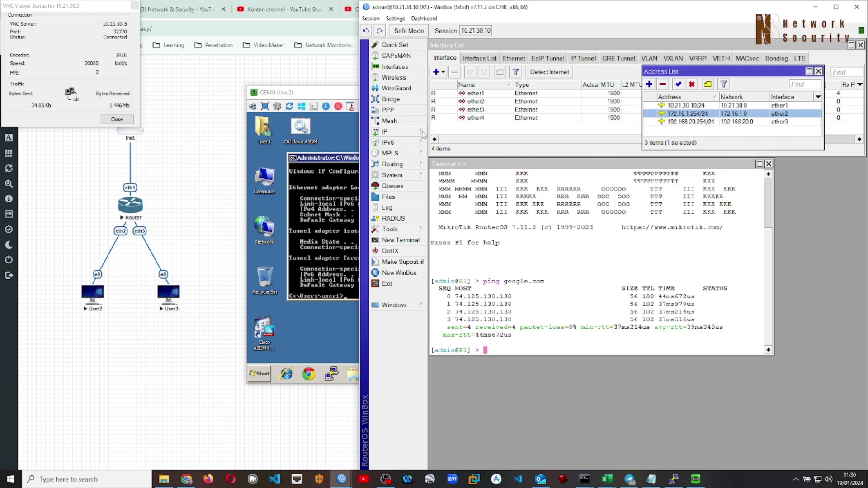
# Inspect User2's lease in the DHCP server's lease list, and check the dhcp1 server entry for ether2.
pyautogui.click(424, 134)
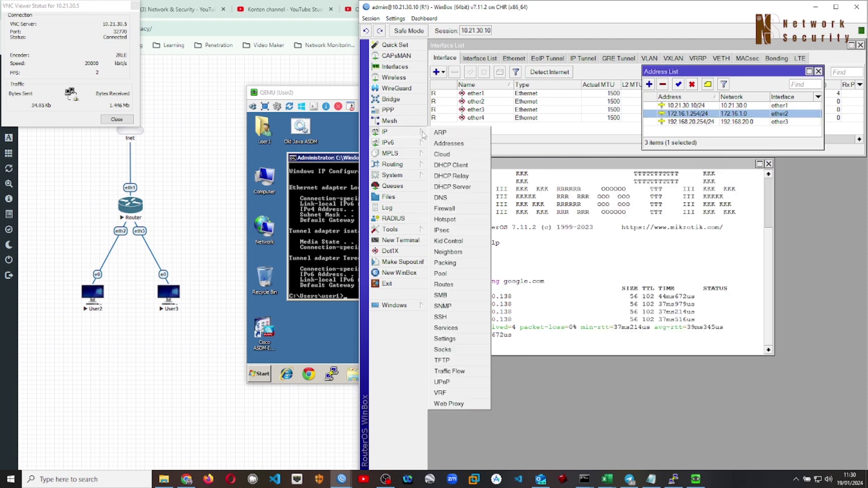
pyautogui.click(452, 186)
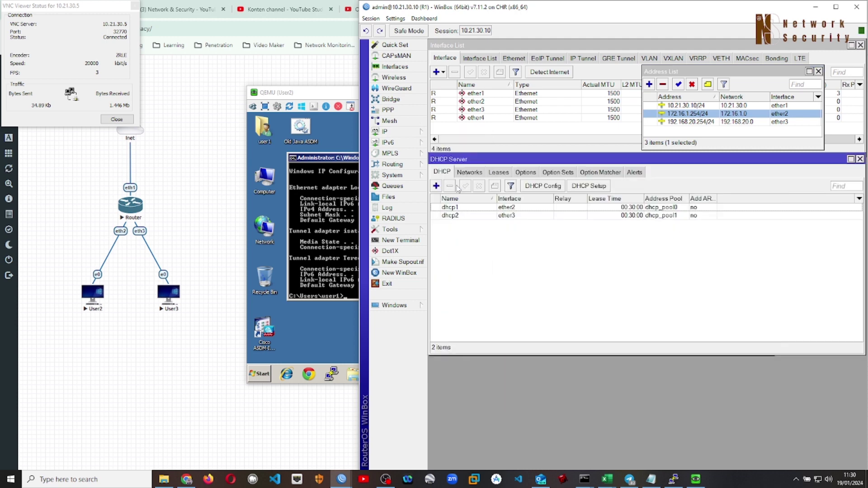
pyautogui.click(504, 174)
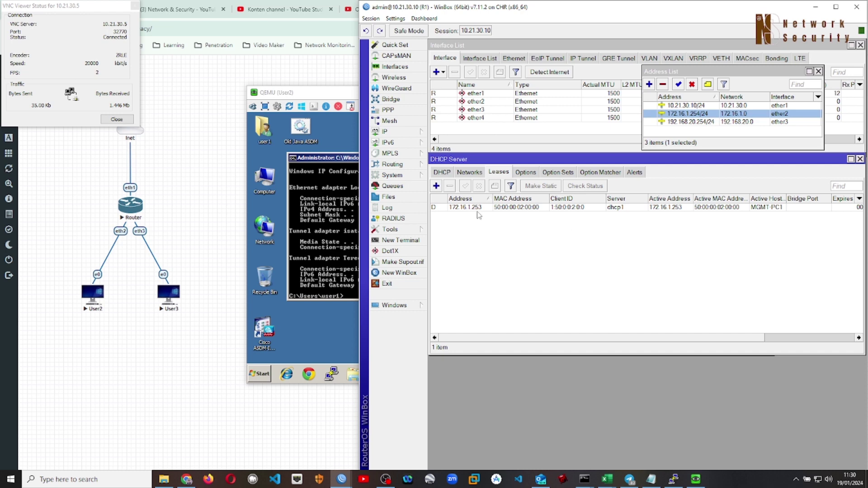
pyautogui.click(482, 208)
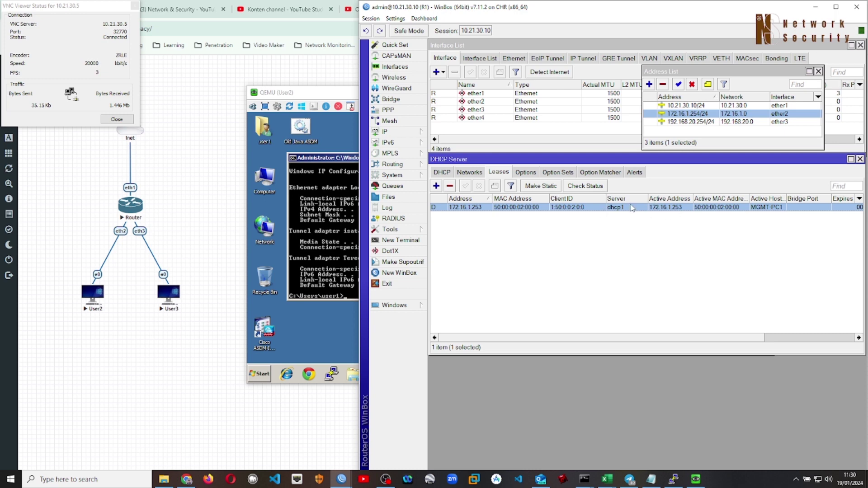
pyautogui.click(443, 172)
pyautogui.click(465, 209)
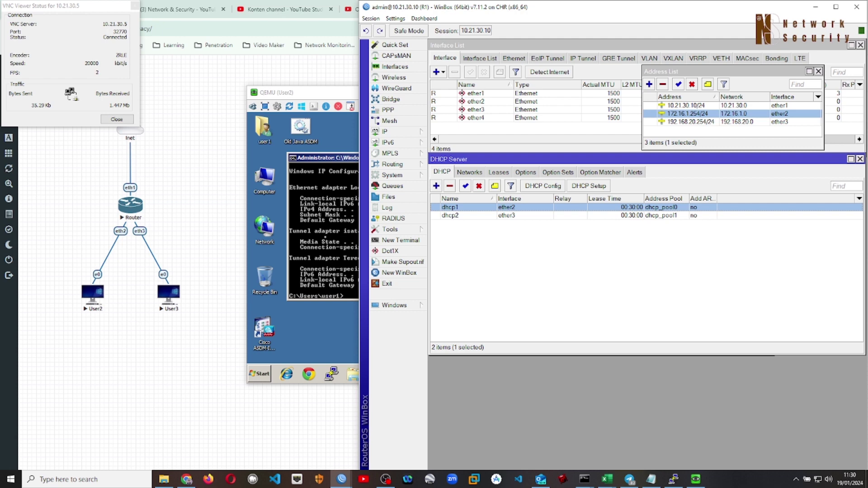
# Return to User2's command prompt, ping 8.8.8.8, and move the desktop viewer clear of the WinBox window.
pyautogui.click(343, 245)
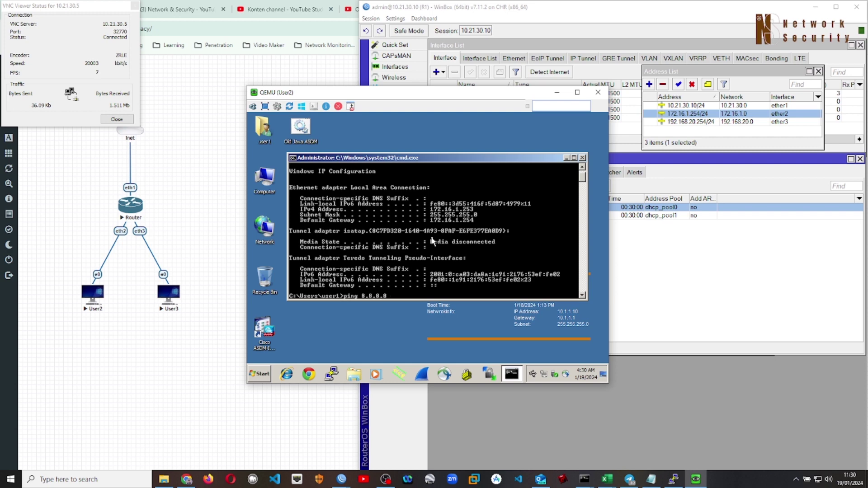
pyautogui.press('Return')
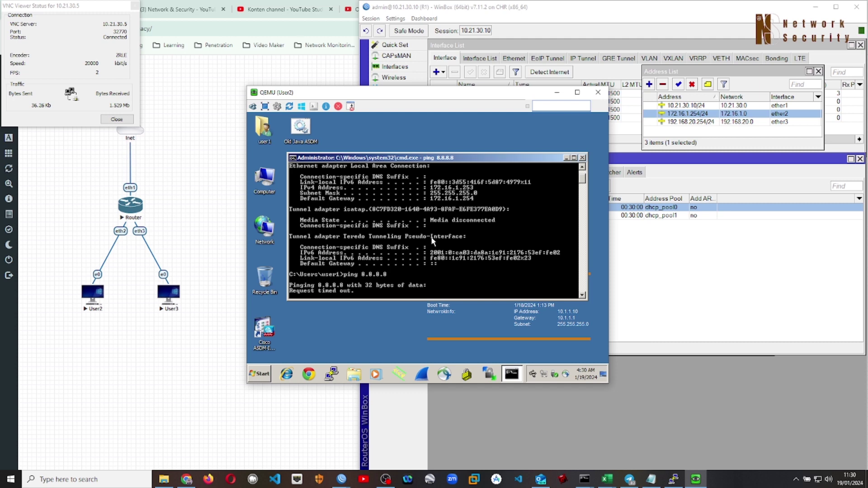
pyautogui.moveTo(413, 113); pyautogui.dragTo(183, 136)
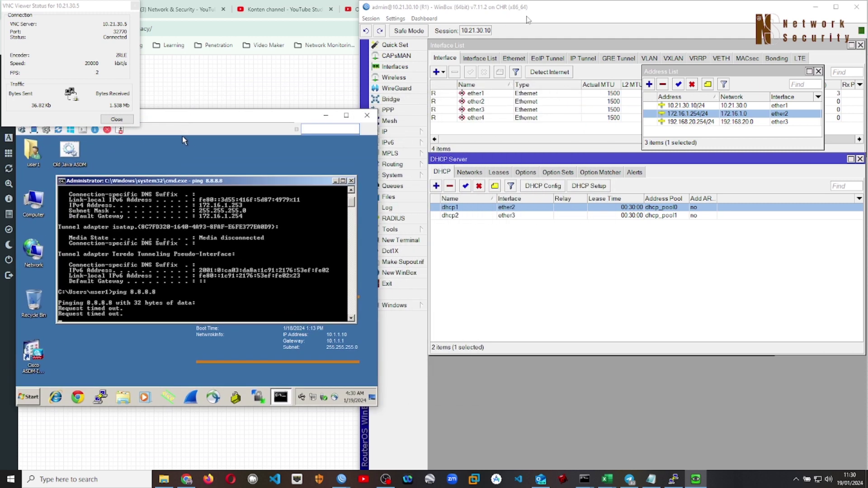
# Rearrange WinBox by lowering the DHCP Server window, closing the terminal, and placing a slightly wider Address List below the Interface List.
pyautogui.click(528, 17)
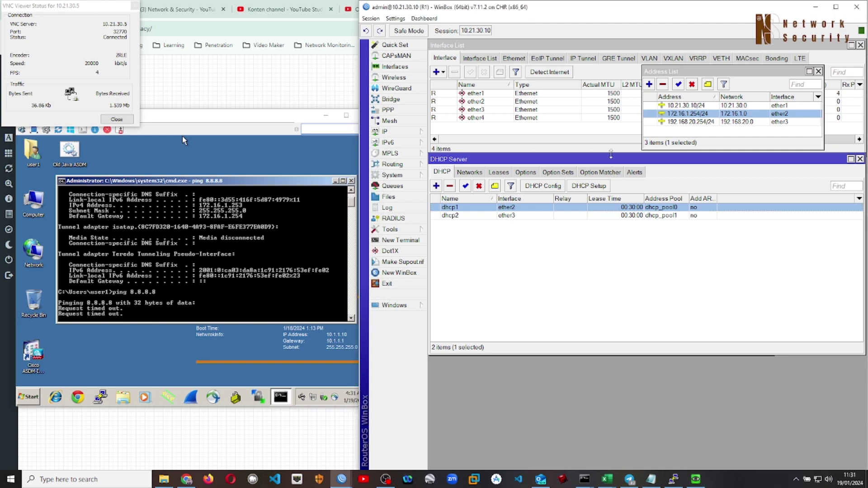
pyautogui.moveTo(611, 154); pyautogui.dragTo(615, 350)
pyautogui.click(615, 279)
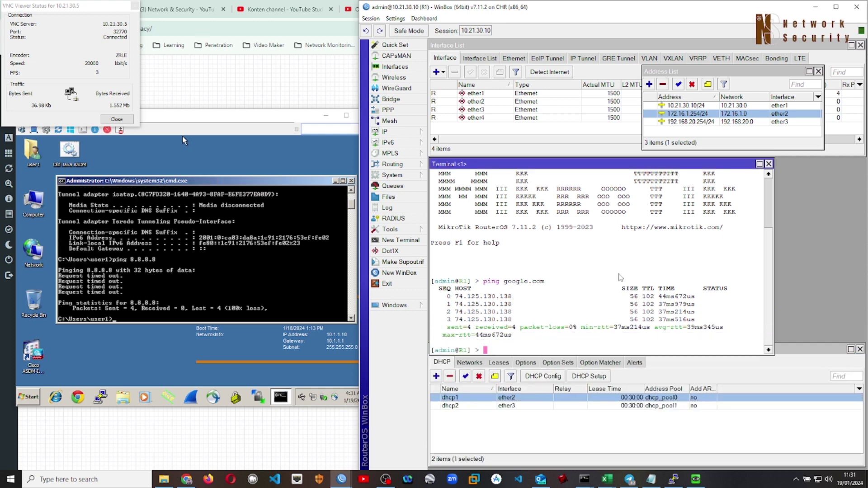
pyautogui.click(768, 164)
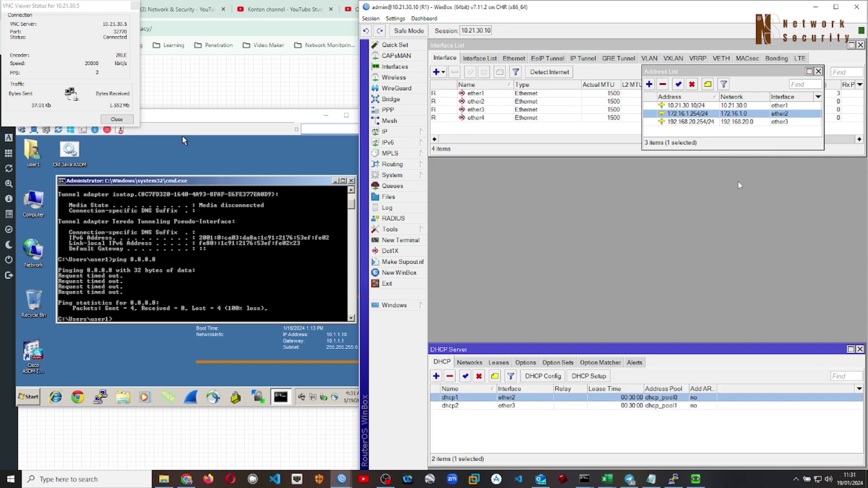
pyautogui.moveTo(760, 71); pyautogui.dragTo(548, 163)
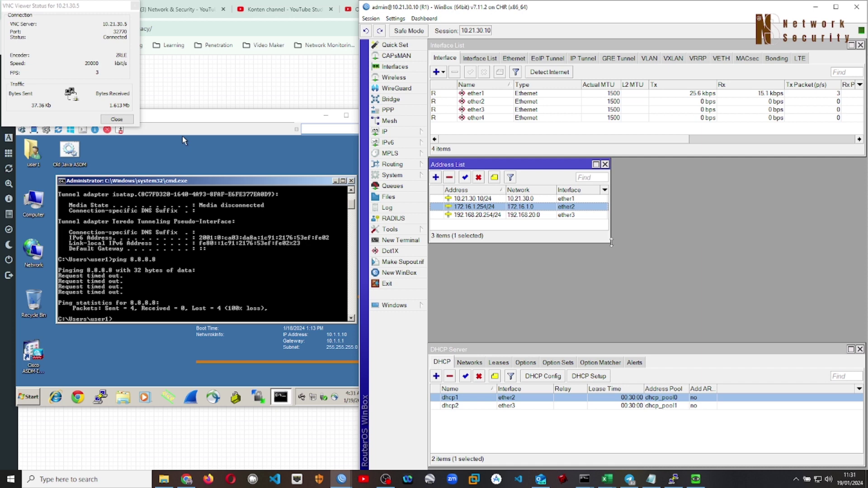
pyautogui.moveTo(612, 244); pyautogui.dragTo(639, 241)
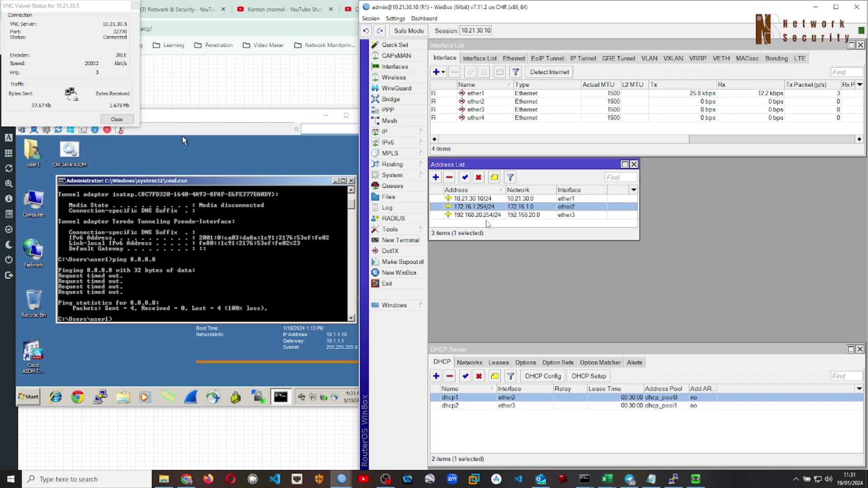
# Switch to the browser and look through the Network & Security YouTube channel's uploaded videos for the explanation of NAT.
pyautogui.click(187, 479)
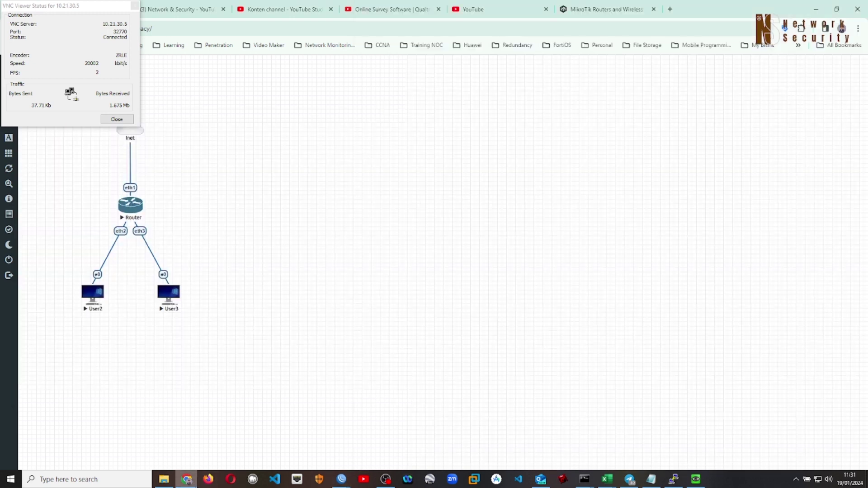
pyautogui.click(247, 6)
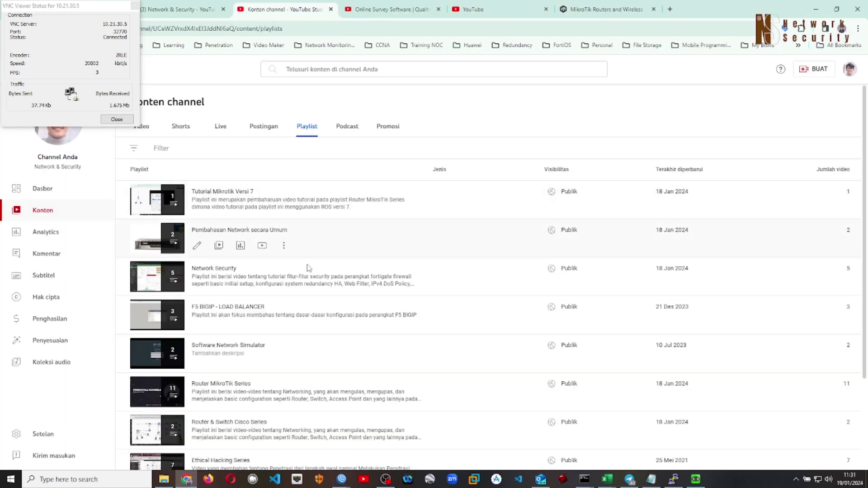
pyautogui.click(213, 9)
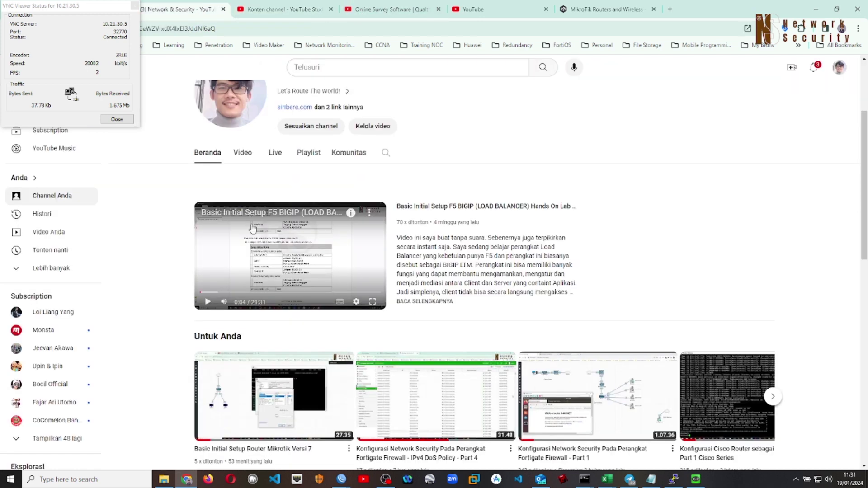
pyautogui.click(243, 153)
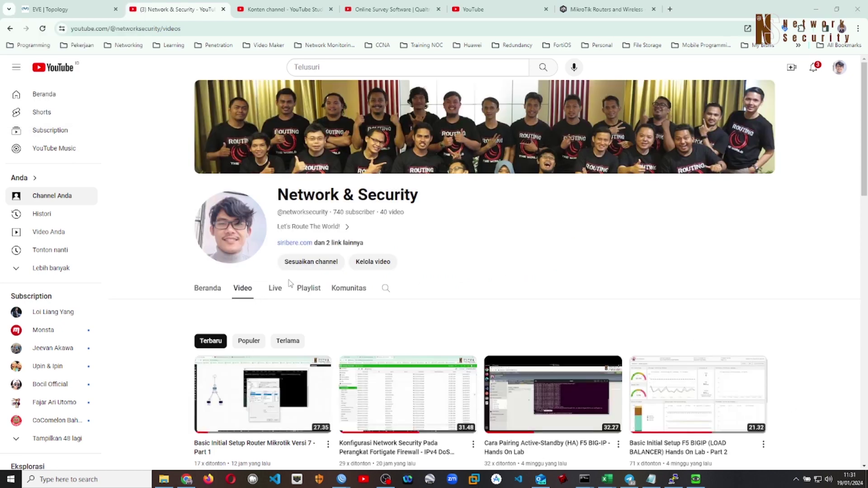
pyautogui.scroll(-4, 427, 313)
pyautogui.scroll(-4, 427, 313)
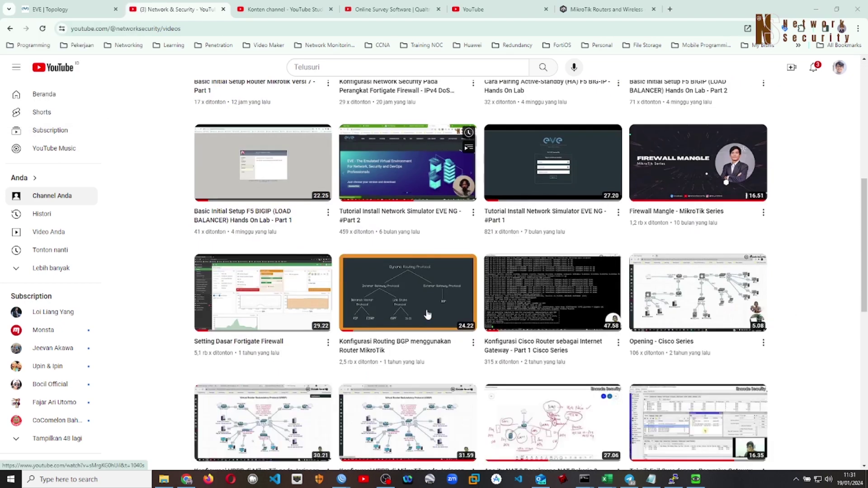
pyautogui.scroll(-2, 427, 313)
pyautogui.scroll(-2, 491, 387)
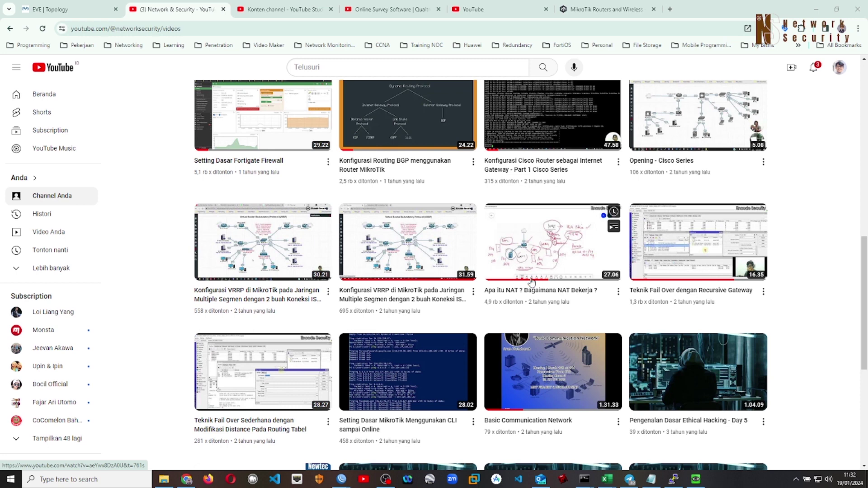
# Return to the EVE topology, switch to the router's WinBox session, and open the firewall's NAT rule list.
pyautogui.click(92, 14)
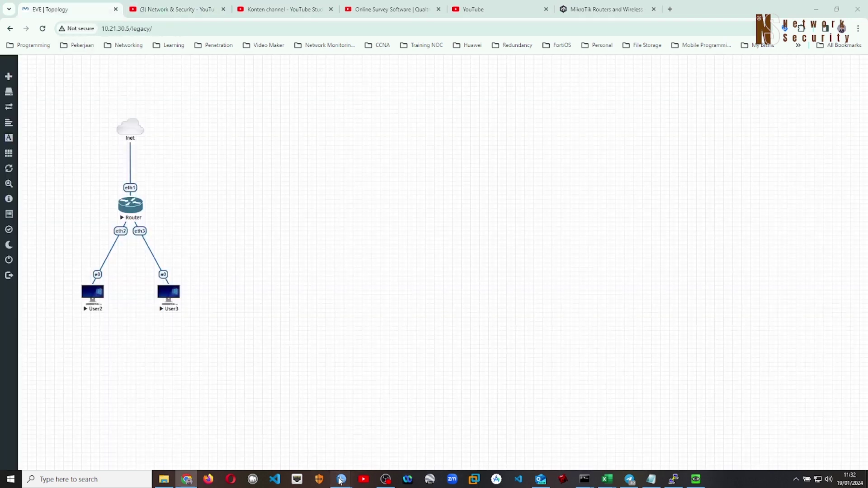
pyautogui.moveTo(341, 479)
pyautogui.click(373, 441)
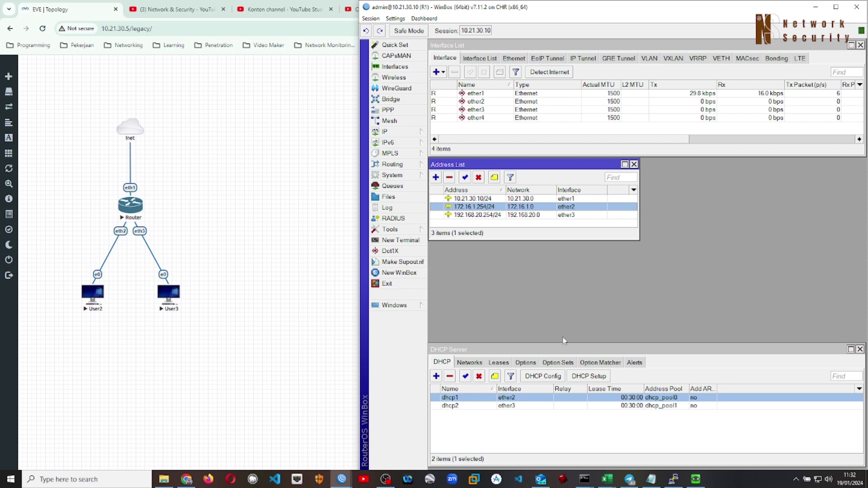
pyautogui.click(409, 131)
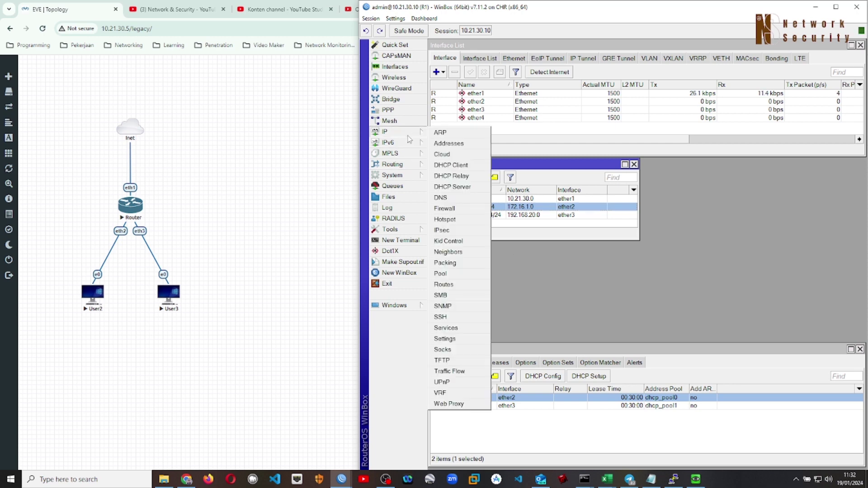
pyautogui.click(458, 210)
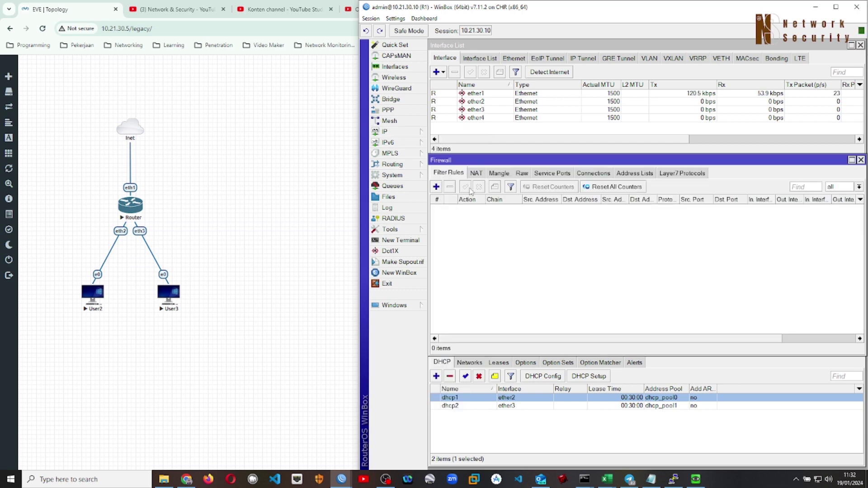
pyautogui.click(476, 175)
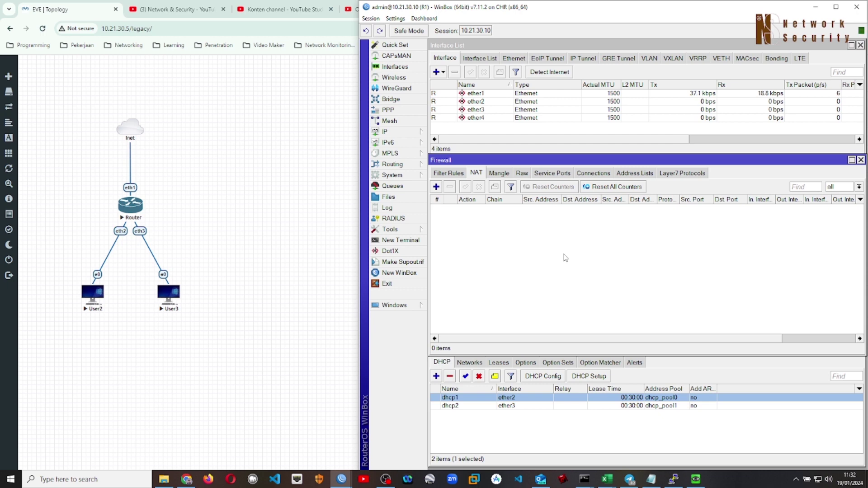
# Start a new NAT rule with the chain set to srcnat, dismissing the chat notifications that cover the window.
pyautogui.click(436, 186)
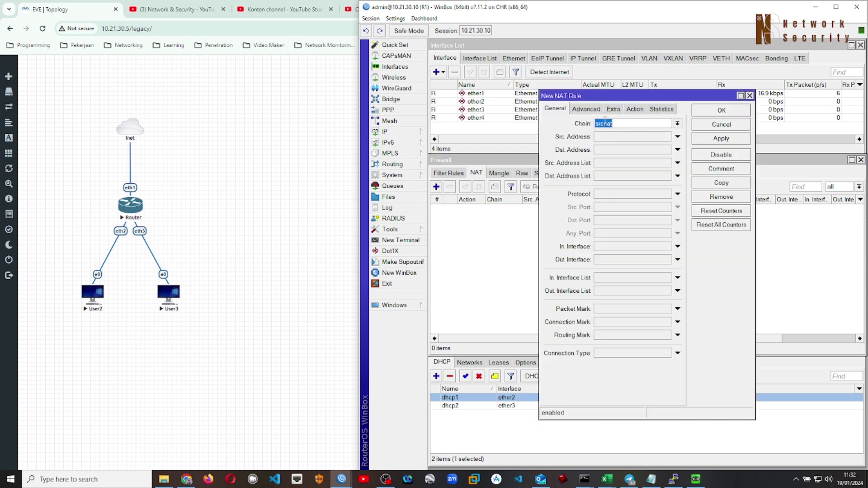
pyautogui.click(677, 125)
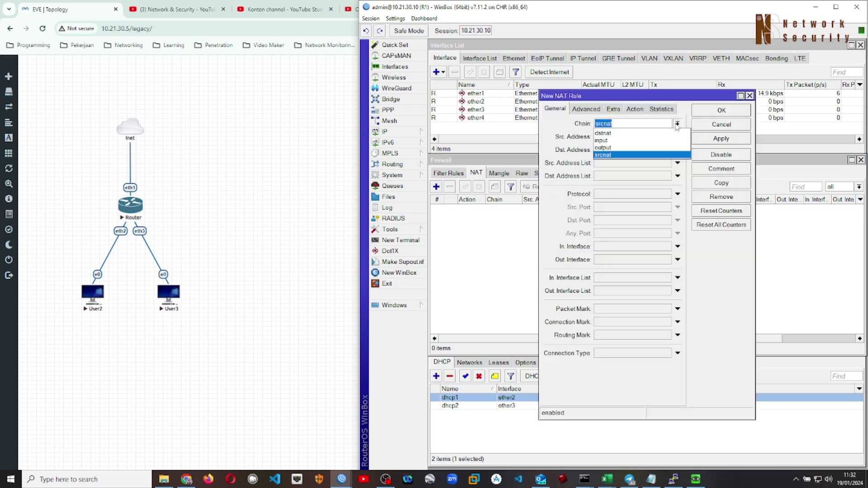
pyautogui.click(622, 154)
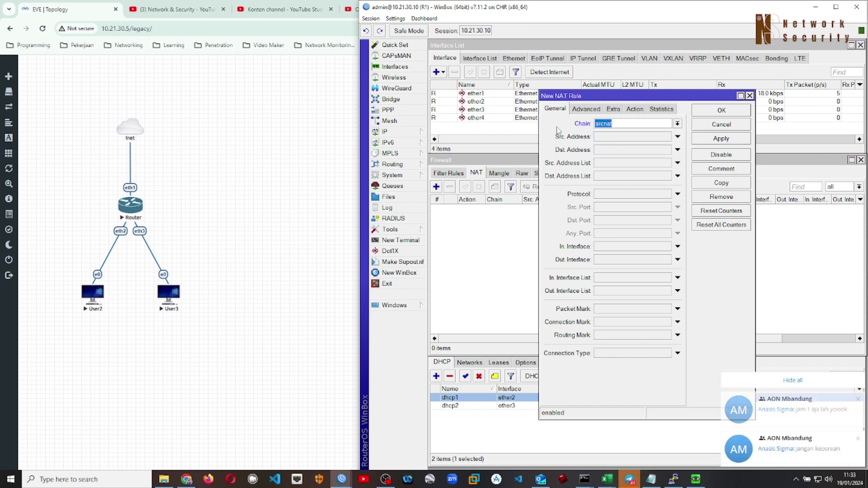
pyautogui.click(610, 125)
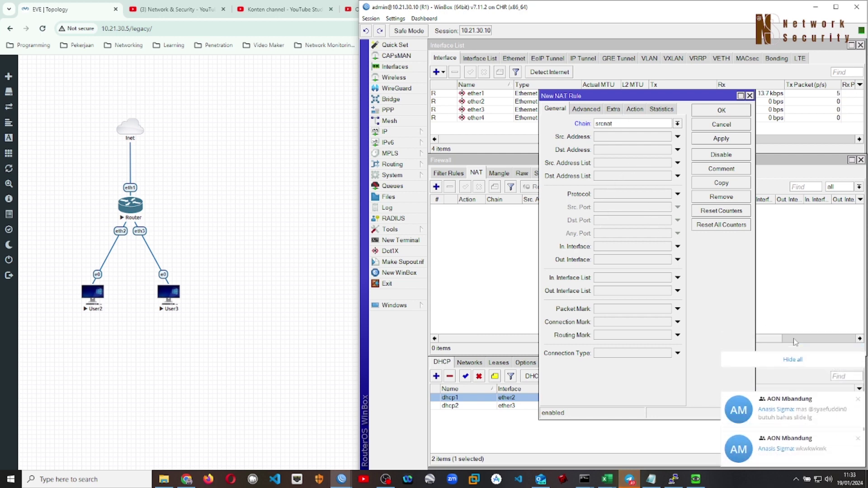
pyautogui.click(778, 312)
pyautogui.click(778, 383)
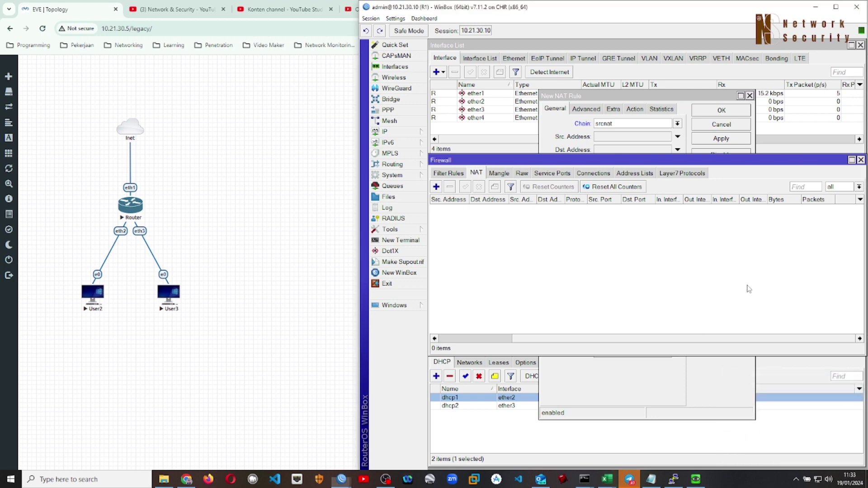
pyautogui.click(560, 123)
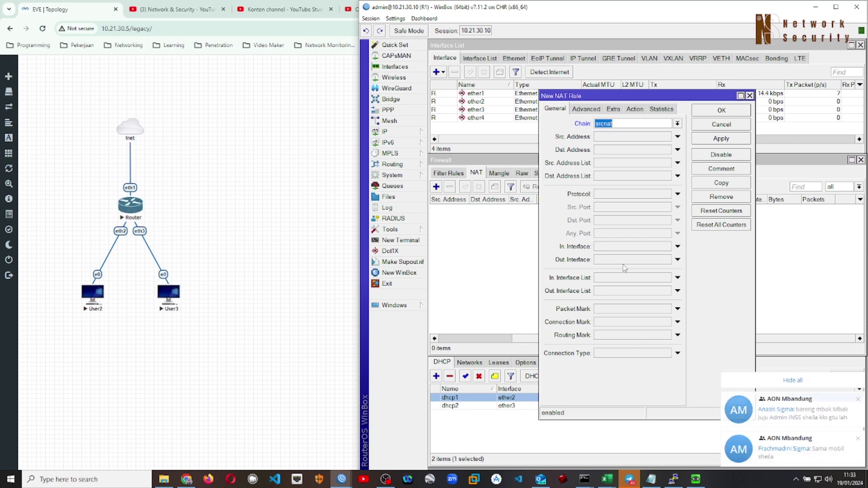
pyautogui.click(654, 261)
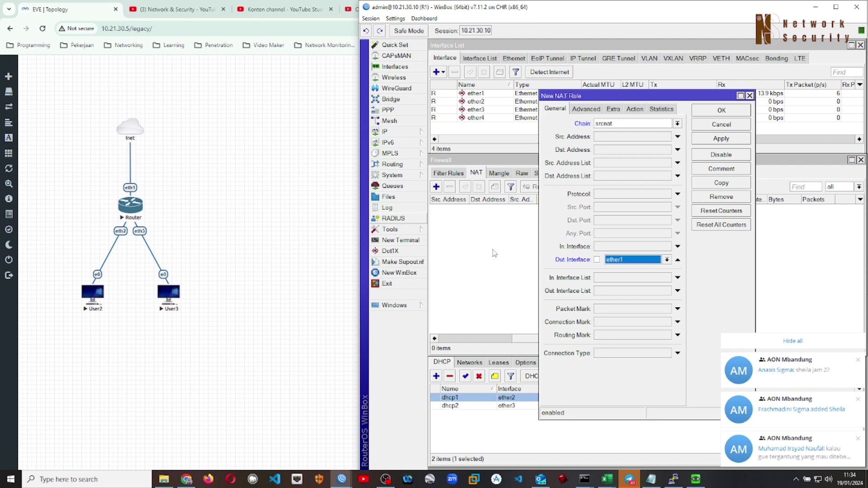
pyautogui.click(797, 339)
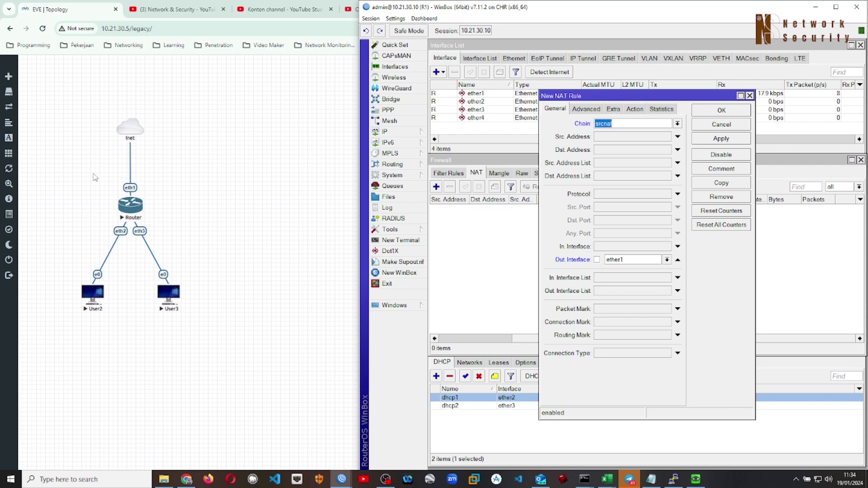
pyautogui.click(677, 261)
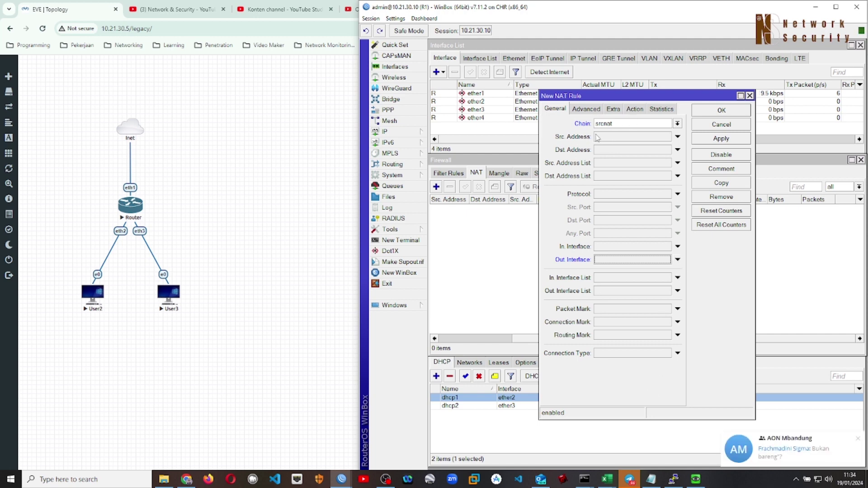
# Set the new srcnat rule's action to masquerade, review its general, advanced and extra settings, and save the rule.
pyautogui.click(635, 110)
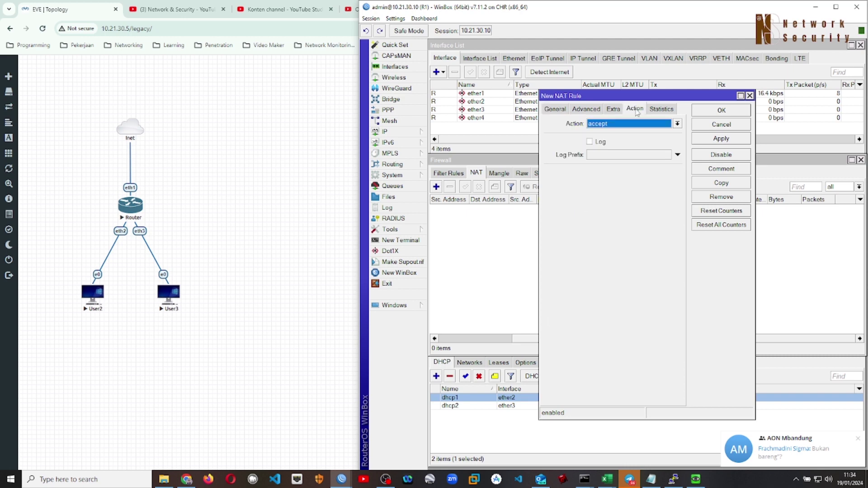
pyautogui.click(615, 125)
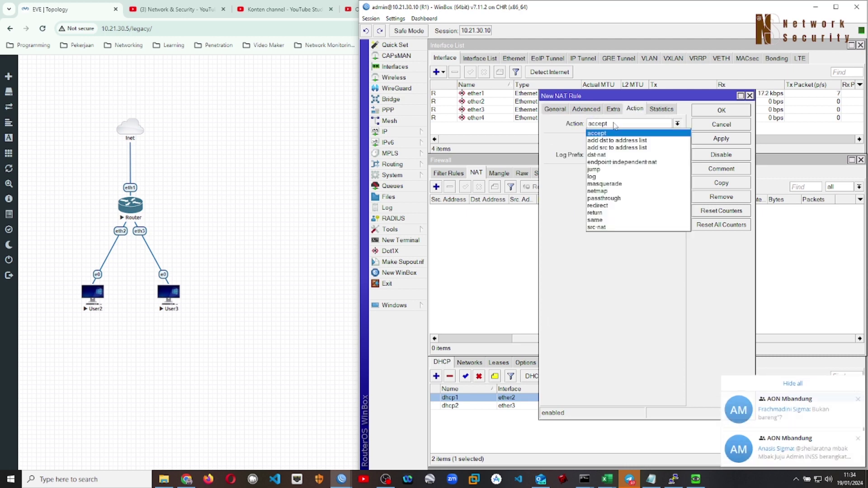
pyautogui.click(615, 186)
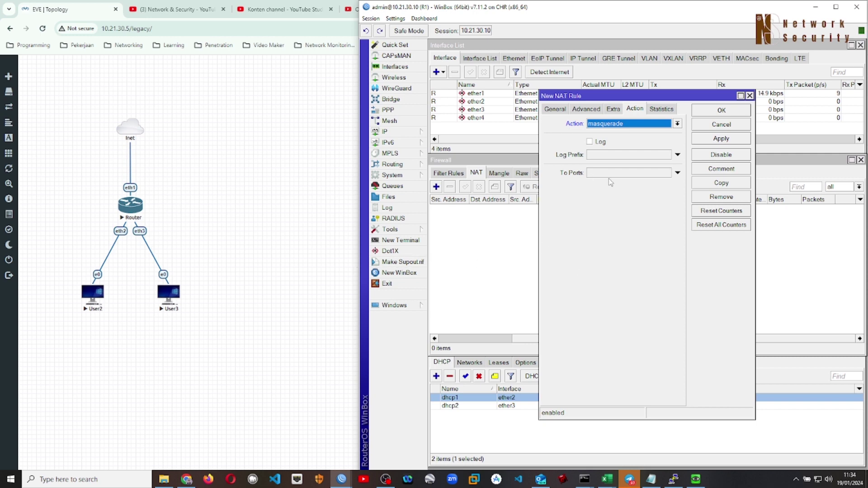
pyautogui.click(555, 109)
pyautogui.click(583, 109)
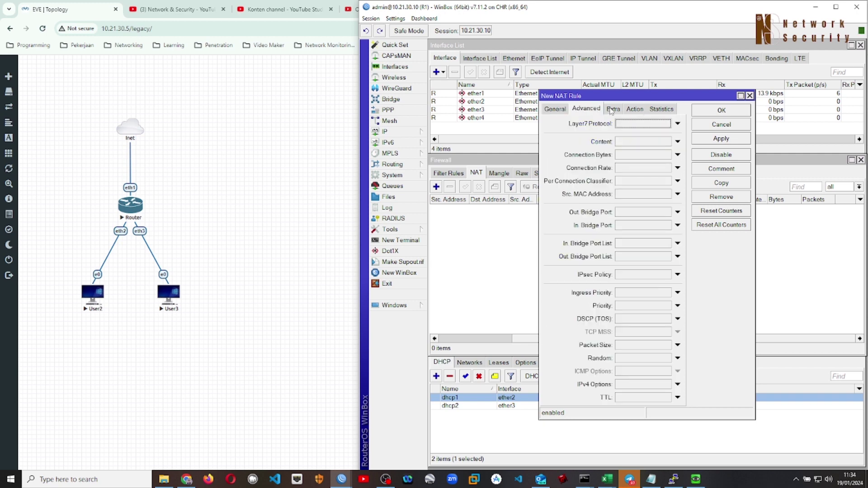
pyautogui.click(611, 110)
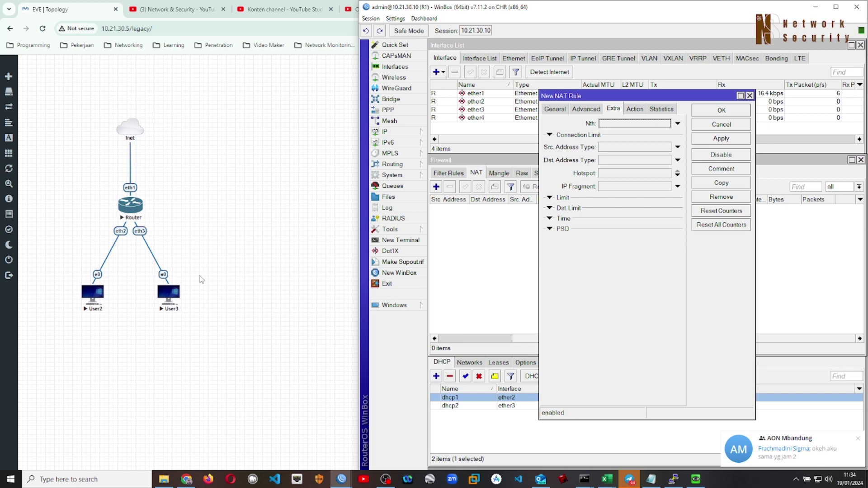
pyautogui.click(555, 110)
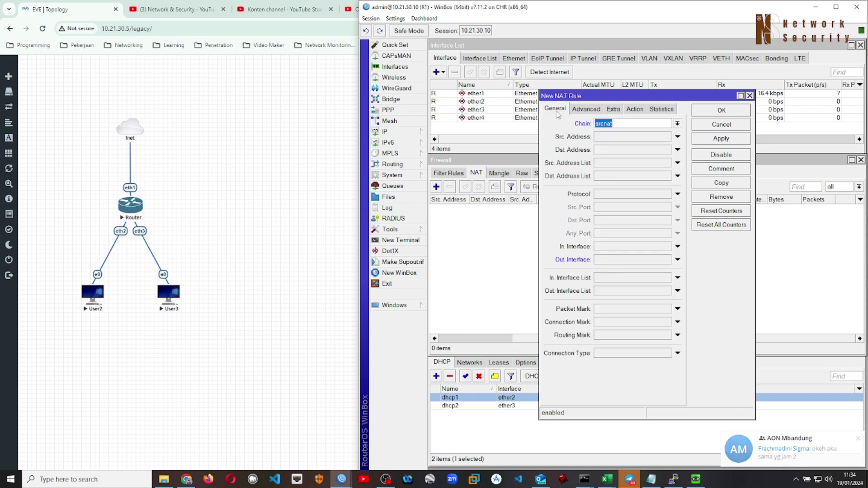
pyautogui.click(635, 110)
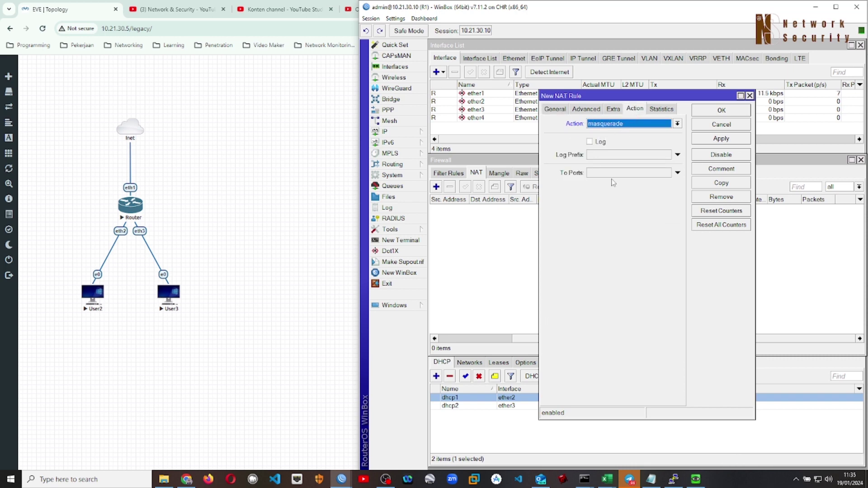
pyautogui.click(717, 139)
pyautogui.click(723, 113)
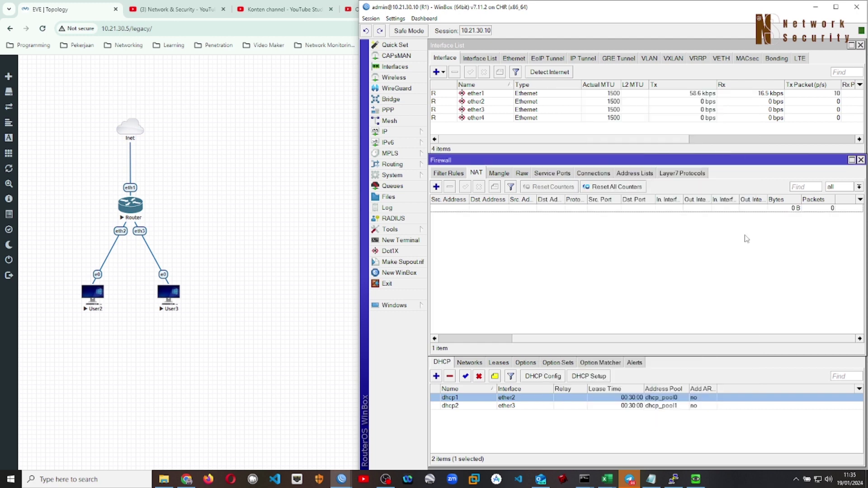
# Ping 8.8.8.8 again from User2's command prompt and check the masquerade rule's byte and packet counters.
pyautogui.click(680, 478)
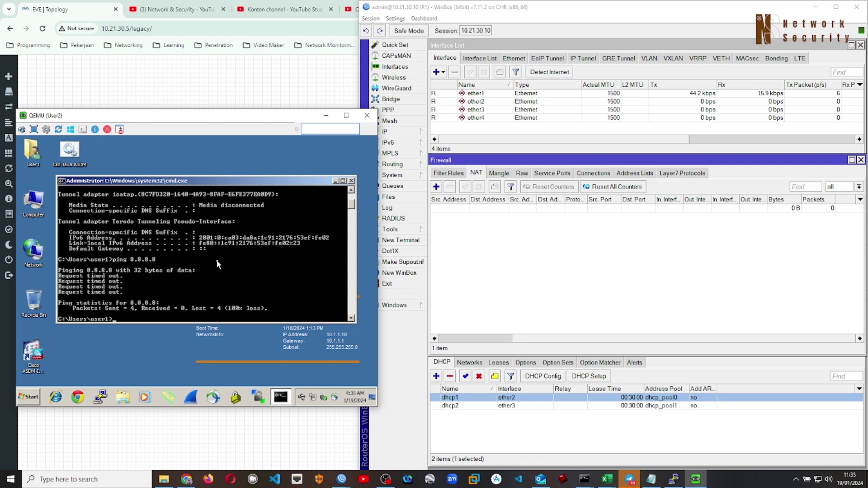
pyautogui.press('Up')
pyautogui.press('Return')
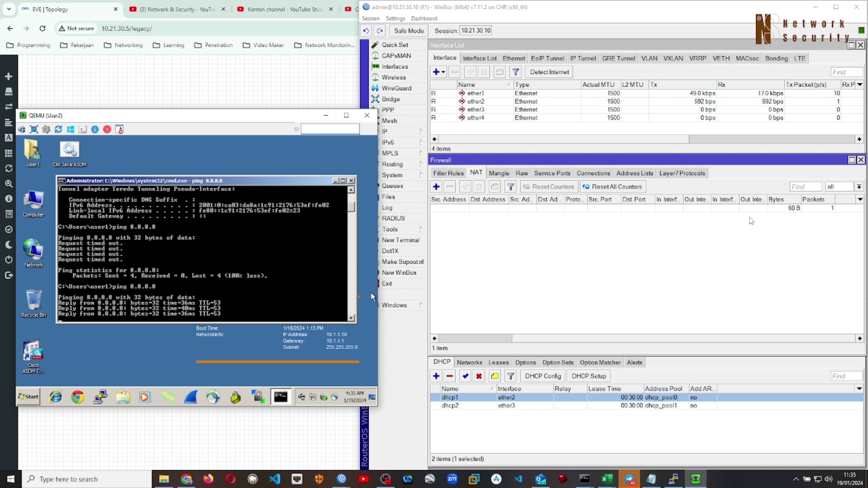
pyautogui.click(631, 210)
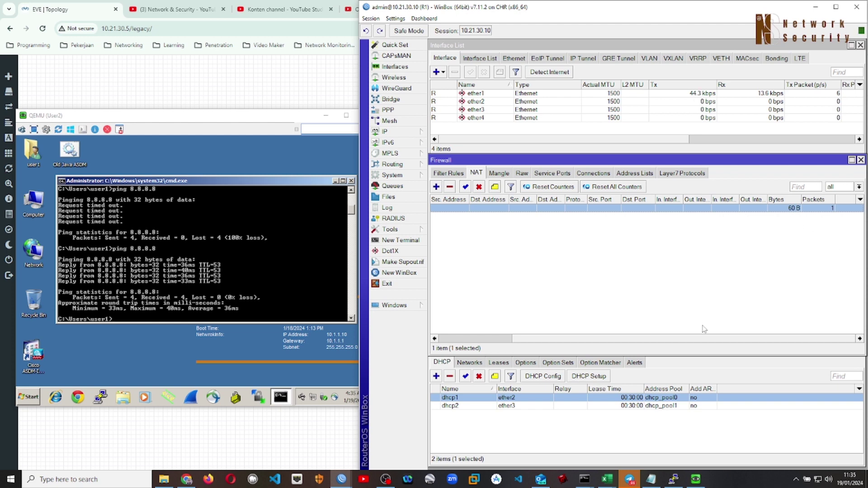
# Ping google.com from User2's command prompt, then return to the router's NAT list to check the rule's counters.
pyautogui.click(168, 266)
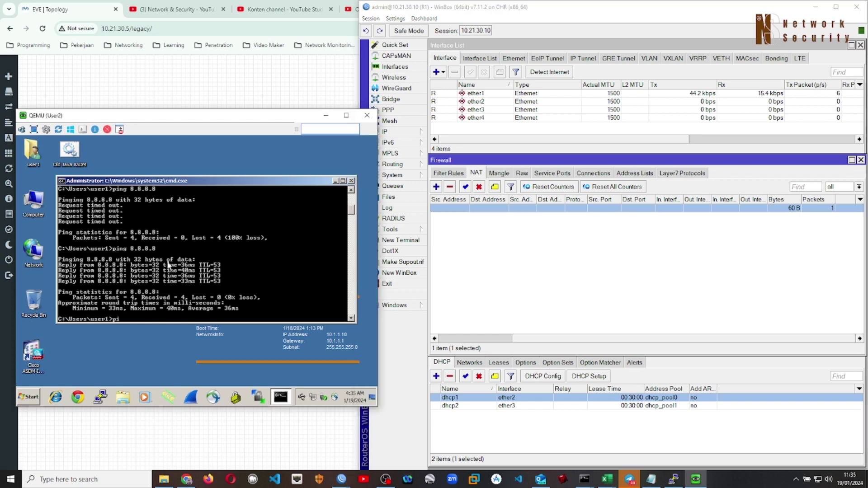
pyautogui.write('ping google.com')
pyautogui.press('Return')
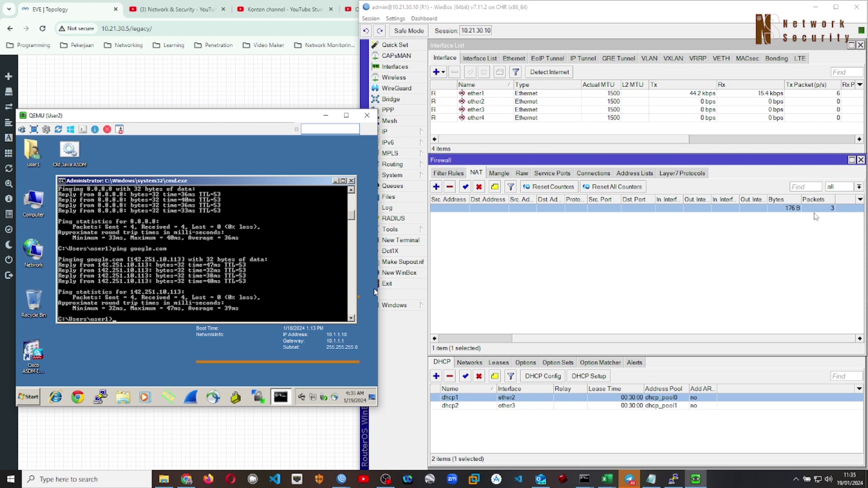
pyautogui.click(393, 294)
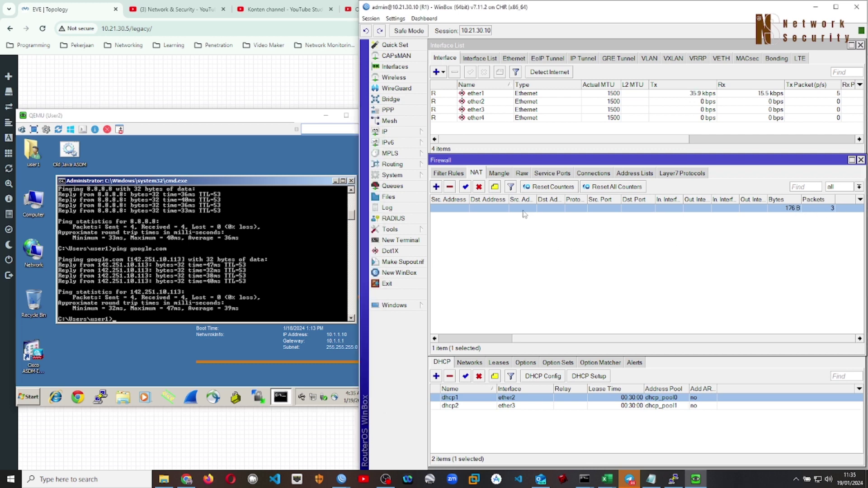
pyautogui.click(536, 244)
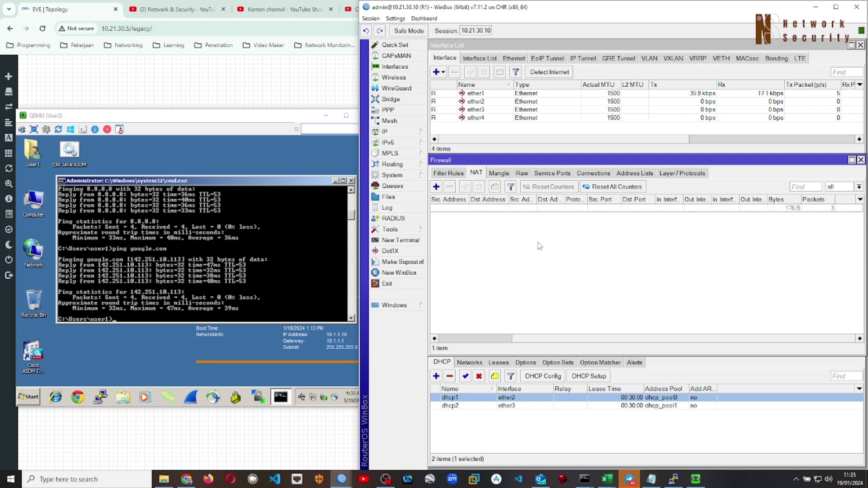
# Ping 8.8.8.8 from User2's command prompt while the masquerade rule is disabled, stopping after the first result.
pyautogui.click(231, 234)
pyautogui.press('Up')
pyautogui.press('Up')
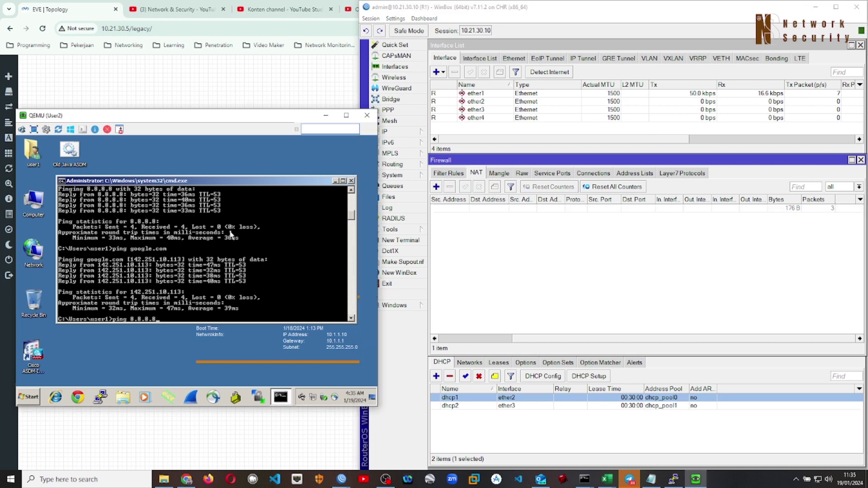
pyautogui.press('Return')
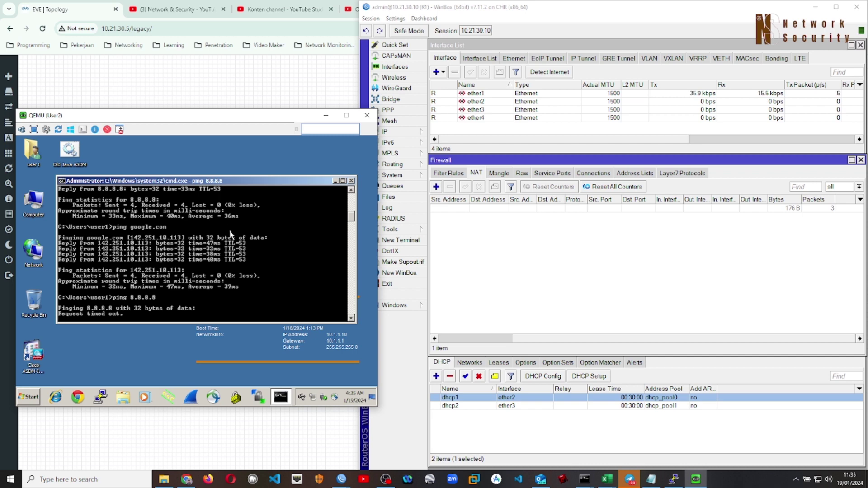
pyautogui.hotkey('ctrl', 'c')
# Ping google.com from User2's command prompt with the masquerade rule still disabled, and stop the ping early.
pyautogui.write('ipconfig')
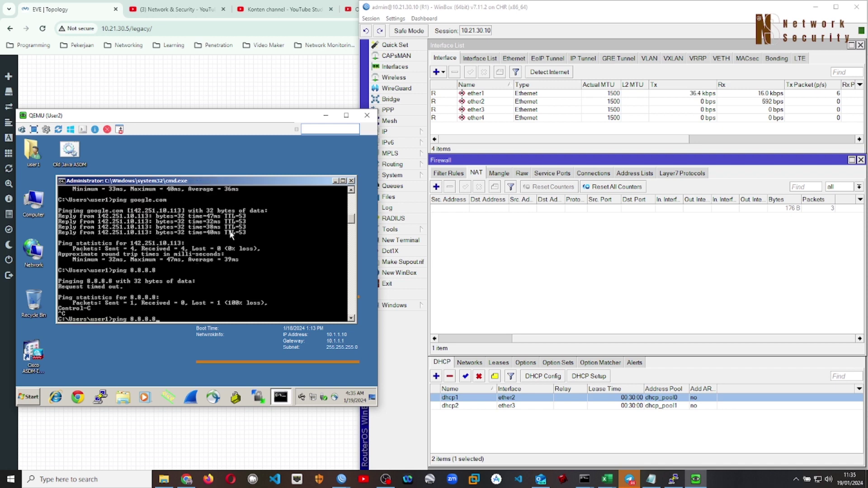
pyautogui.press('Up')
pyautogui.press('Up')
pyautogui.press('Return')
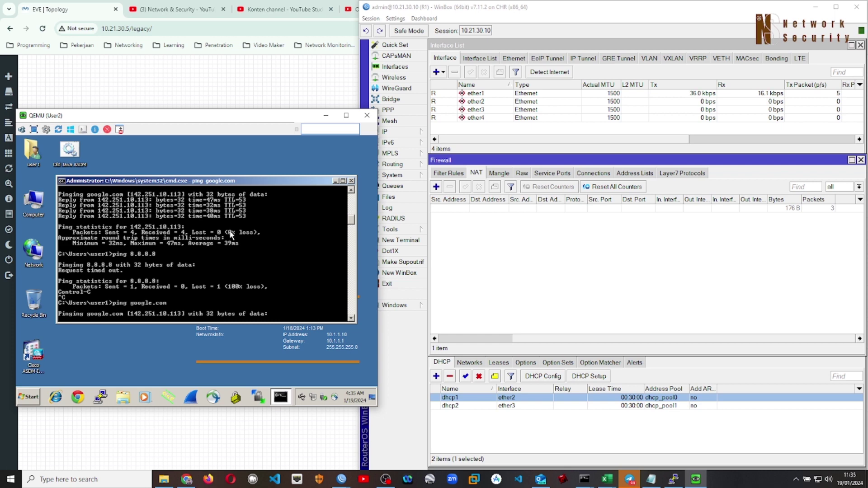
pyautogui.hotkey('ctrl', 'c')
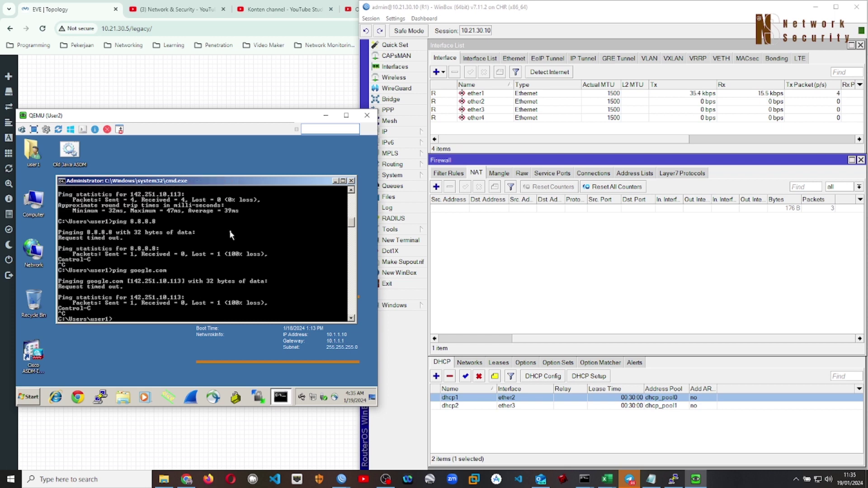
# Enable the masquerade rule in the router's NAT list again.
pyautogui.click(529, 264)
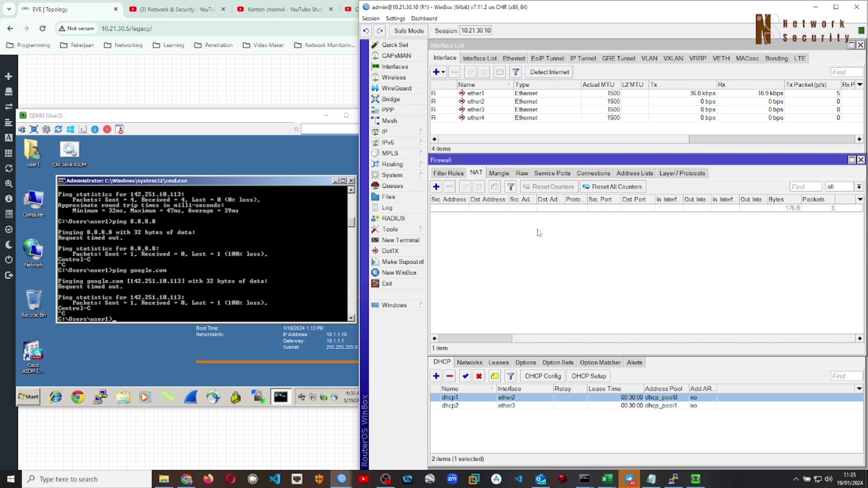
pyautogui.click(542, 209)
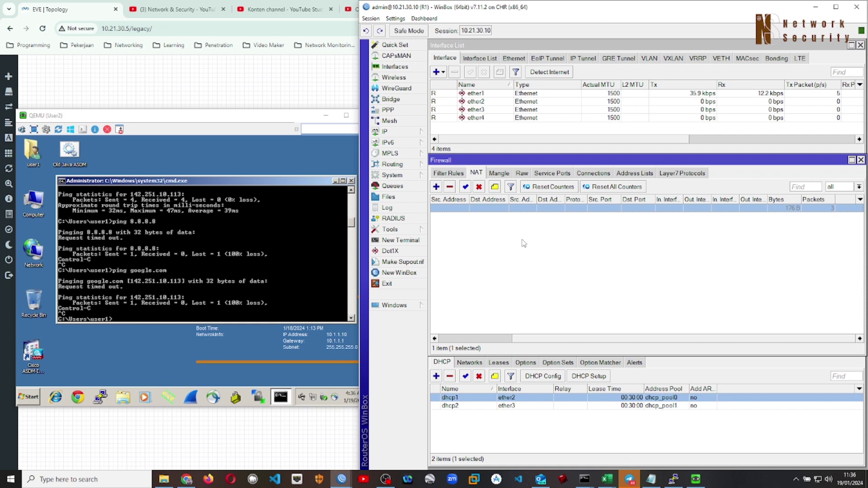
pyautogui.click(465, 186)
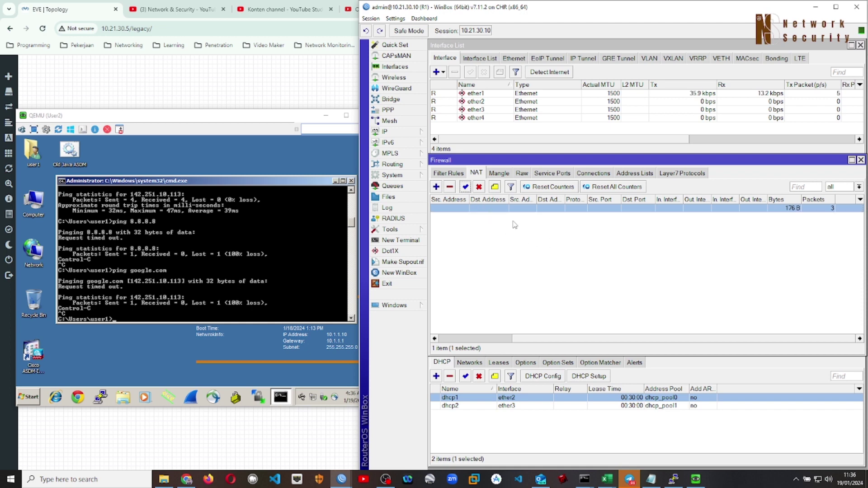
# Ping 8.8.8.8 from User2's command prompt with the masquerade rule enabled, stopping it after a couple of replies.
pyautogui.click(236, 270)
pyautogui.press('Up')
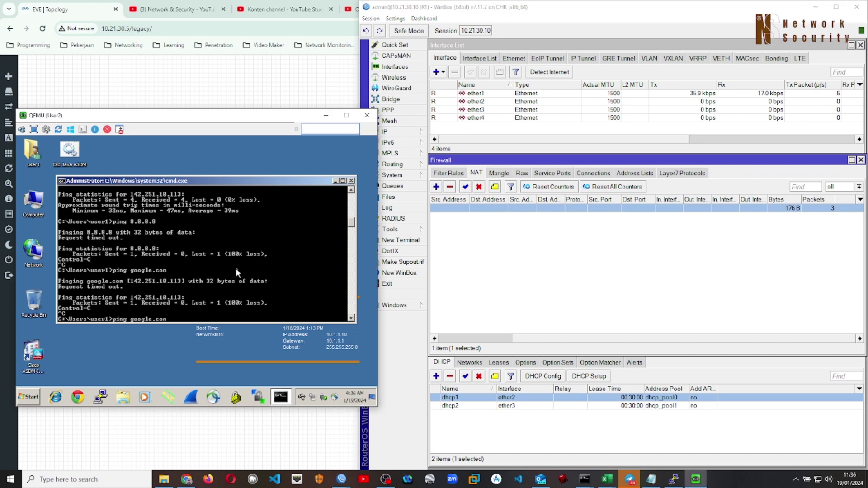
pyautogui.press('Up')
pyautogui.press('Return')
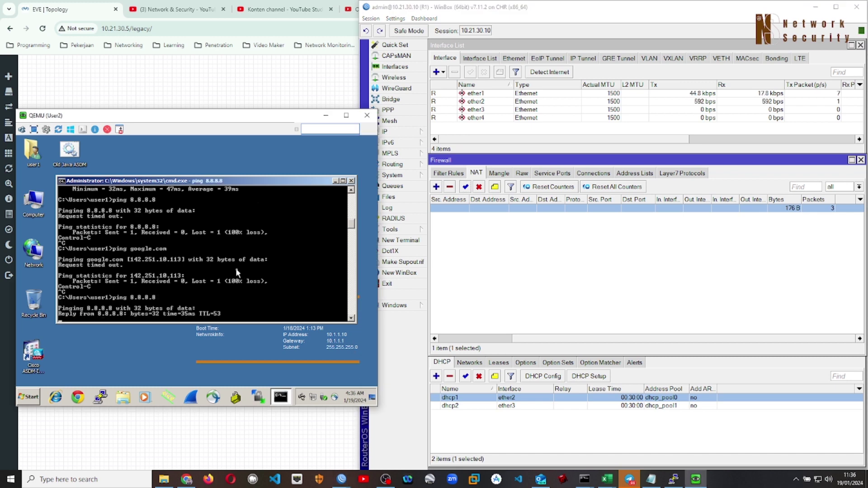
pyautogui.hotkey('ctrl', 'c')
# Ping google.com from User2's command prompt with the masquerade rule enabled, and stop the ping early.
pyautogui.write('ipconfig')
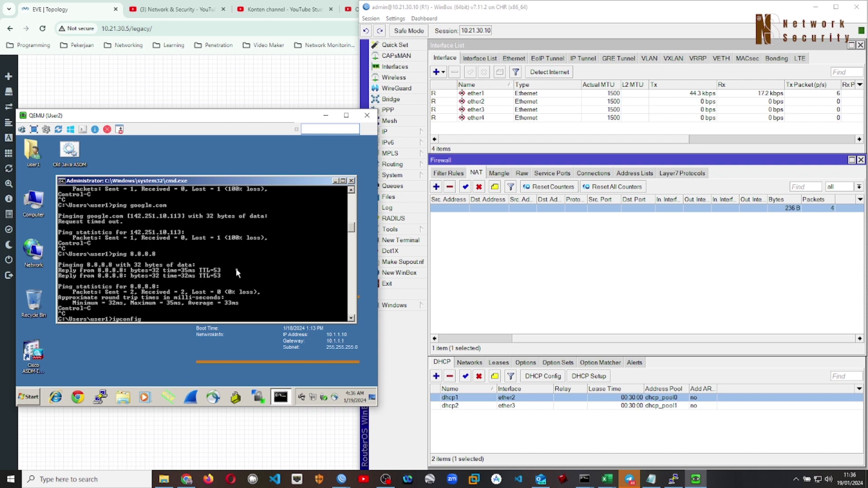
pyautogui.press('Up')
pyautogui.press('Up')
pyautogui.press('Return')
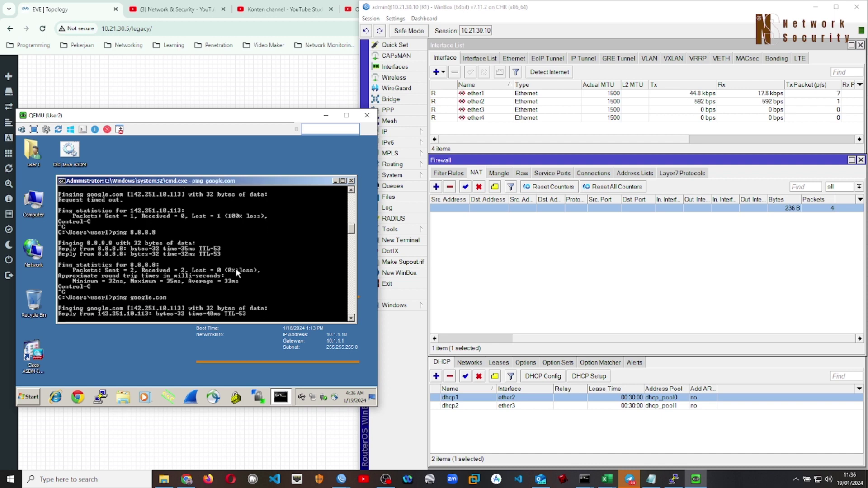
pyautogui.hotkey('ctrl', 'c')
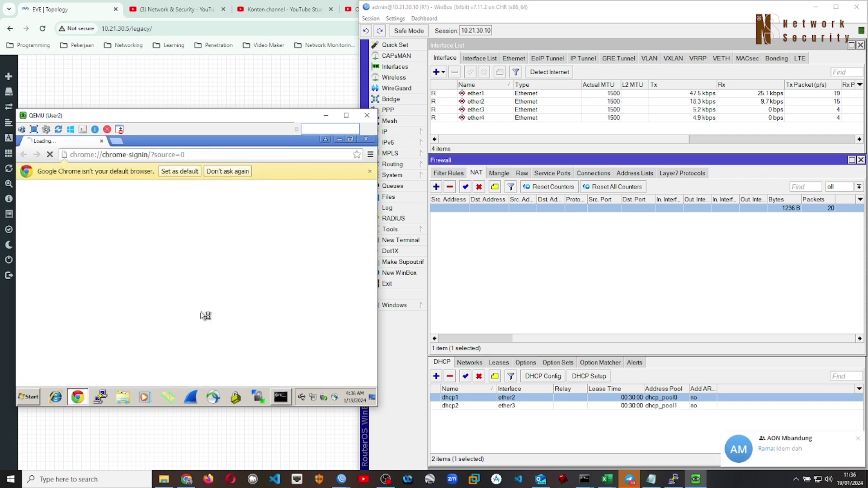
# Load google.com in User2's Chrome browser to test web access, then return to the WinBox window.
pyautogui.click(116, 157)
pyautogui.write('google.com/?gws_rd=ssl')
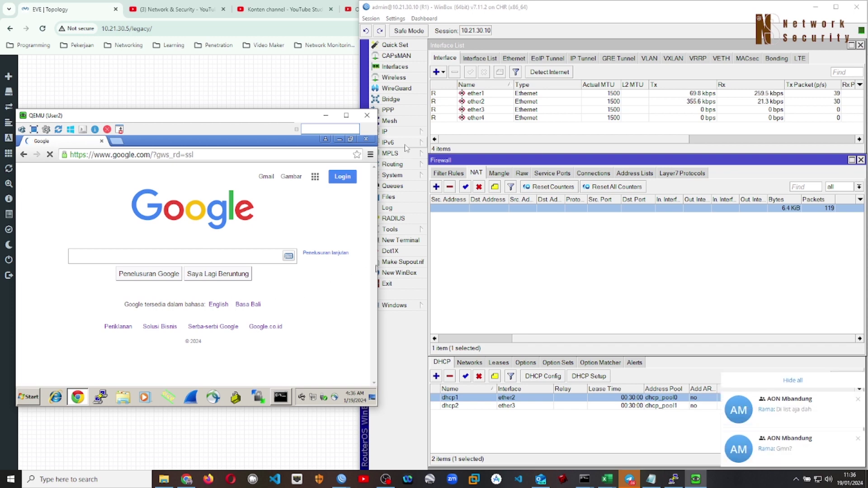
pyautogui.click(541, 16)
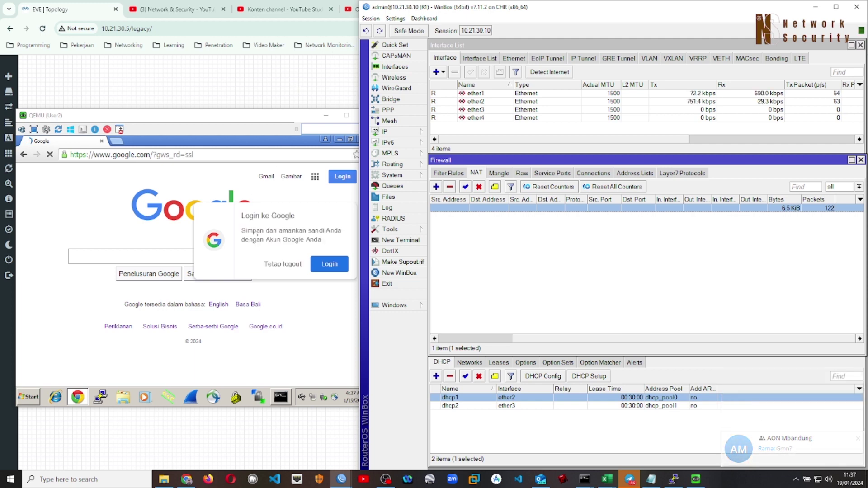
# Show the router's IP address list, move it aside, and review the ether2 and ether3 addresses.
pyautogui.click(385, 131)
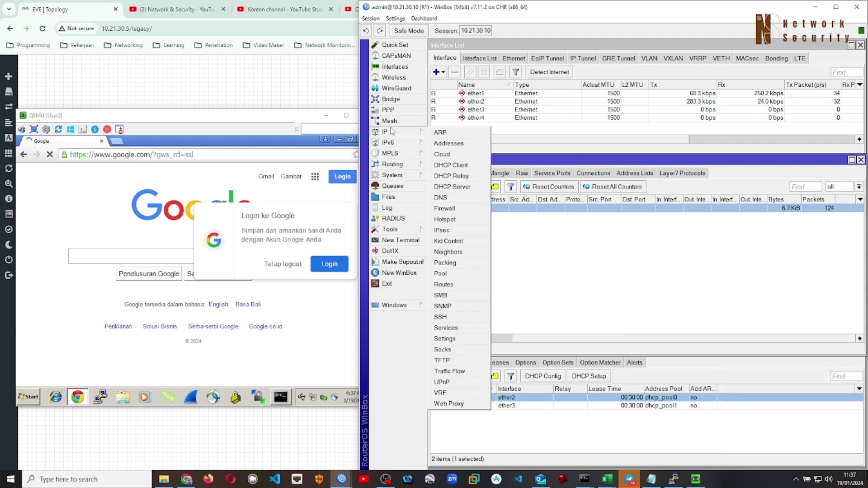
pyautogui.click(439, 143)
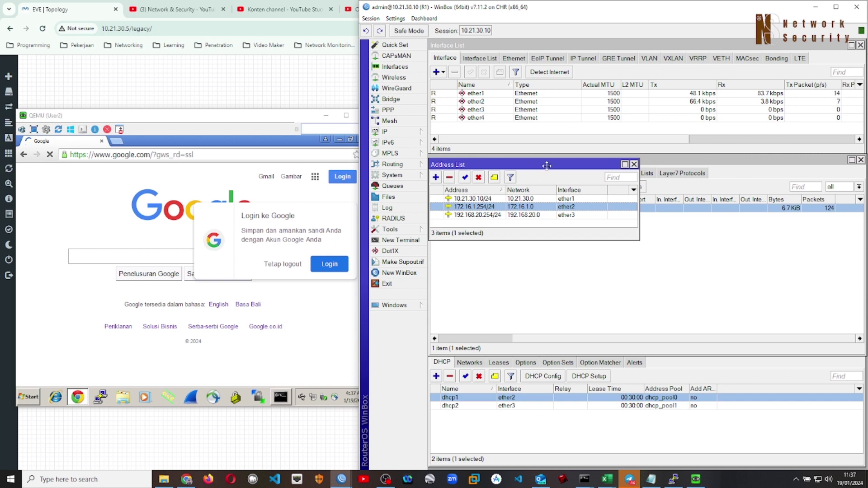
pyautogui.moveTo(547, 165); pyautogui.dragTo(695, 117)
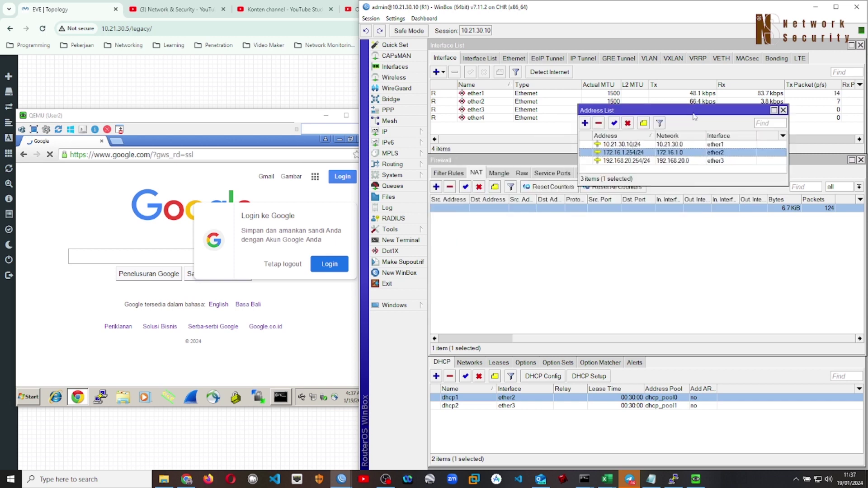
pyautogui.keyDown('ctrl'); pyautogui.click(672, 162); pyautogui.keyUp('ctrl')
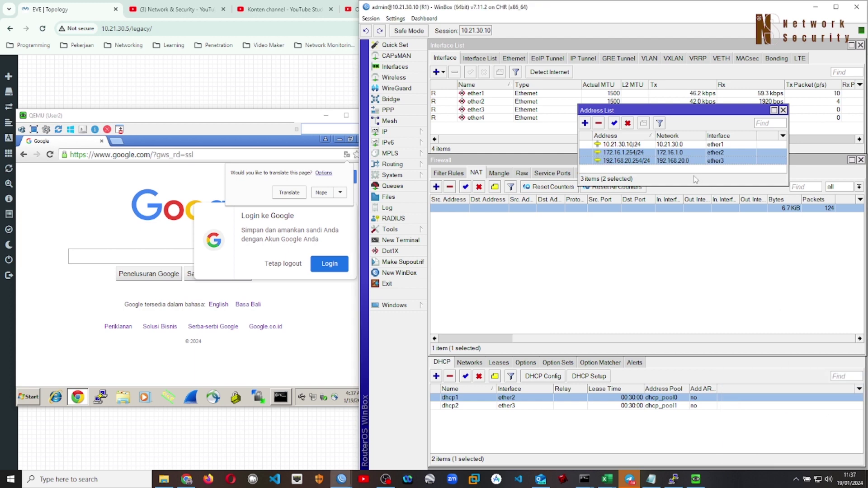
pyautogui.click(657, 172)
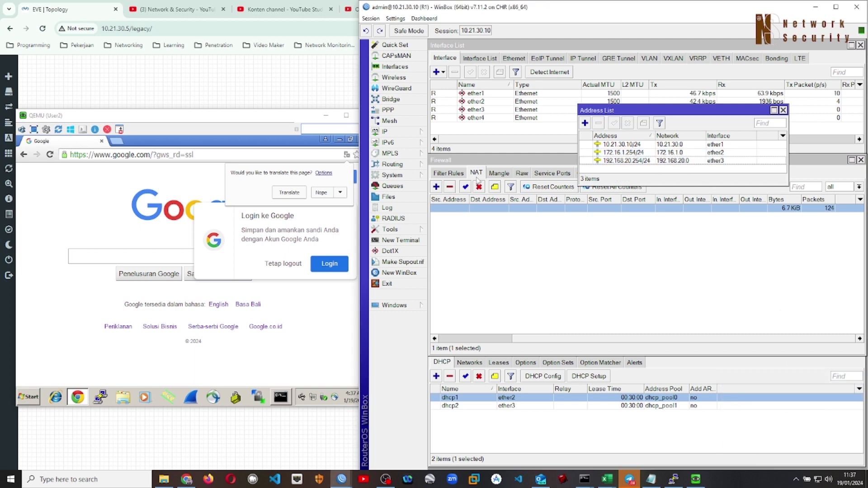
# Bring the DHCP server list forward and highlight dhcp1 and dhcp2 to review their interfaces and address pools.
pyautogui.click(385, 131)
pyautogui.click(452, 187)
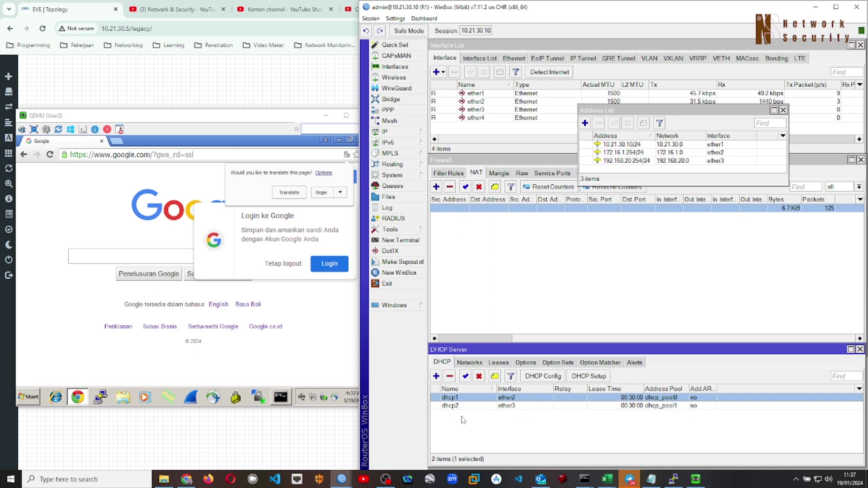
pyautogui.click(491, 415)
pyautogui.click(528, 399)
pyautogui.keyDown('ctrl'); pyautogui.click(530, 406); pyautogui.keyUp('ctrl')
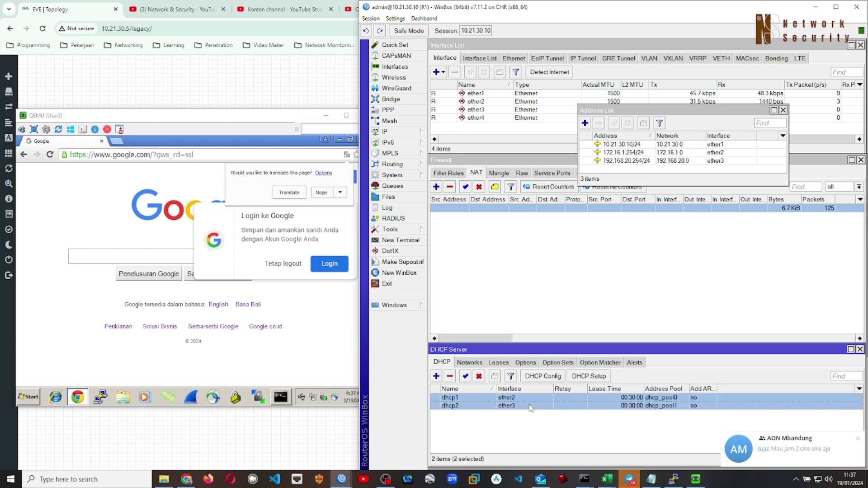
# Show the router's IP pools and place the window just above the DHCP server list to review both address ranges.
pyautogui.click(398, 131)
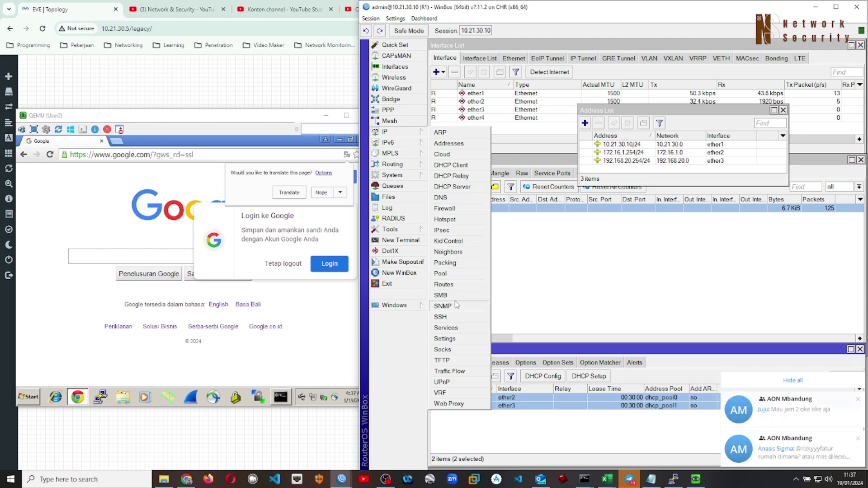
pyautogui.click(441, 274)
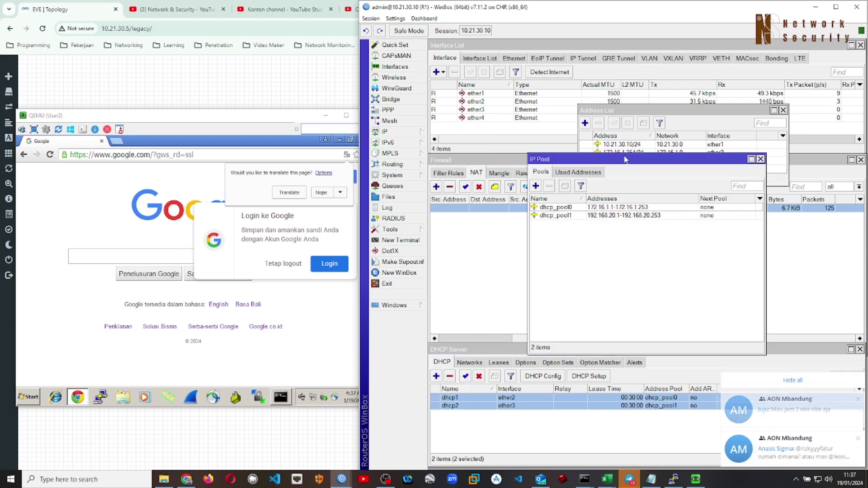
pyautogui.moveTo(623, 159); pyautogui.dragTo(559, 231)
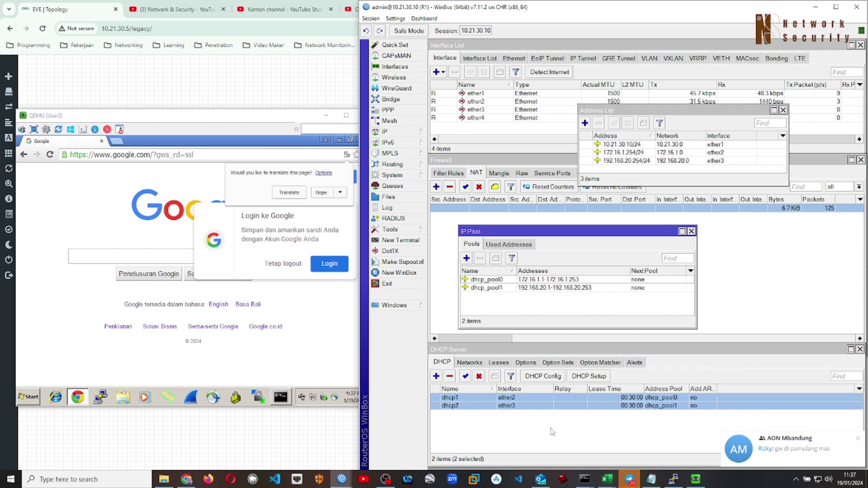
# Review the NAT rule's action and chain against the address list, widening the Action column to show the full action name.
pyautogui.click(821, 249)
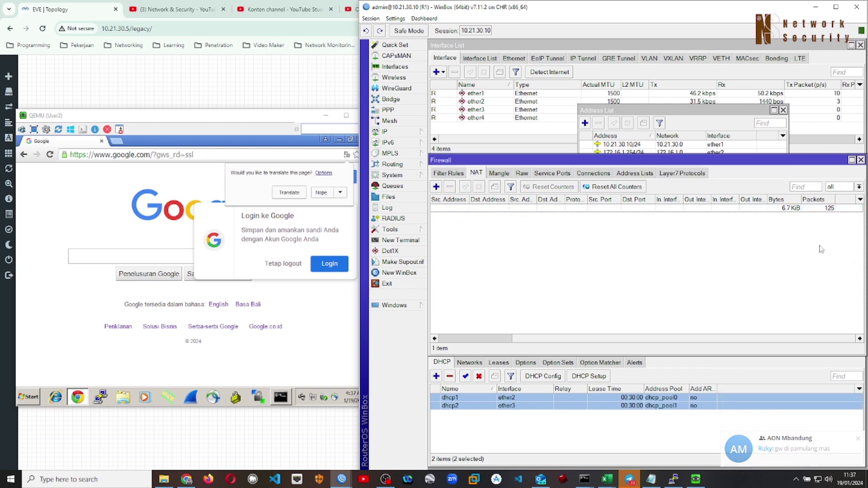
pyautogui.click(560, 209)
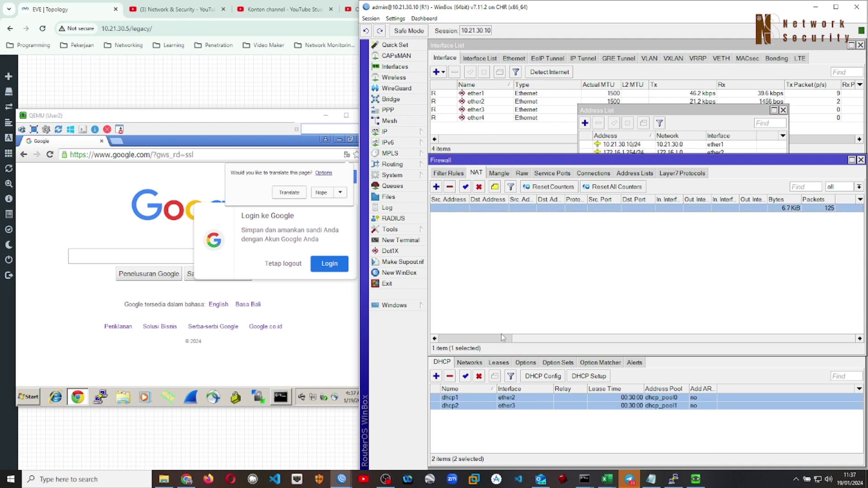
pyautogui.moveTo(539, 342); pyautogui.dragTo(466, 342)
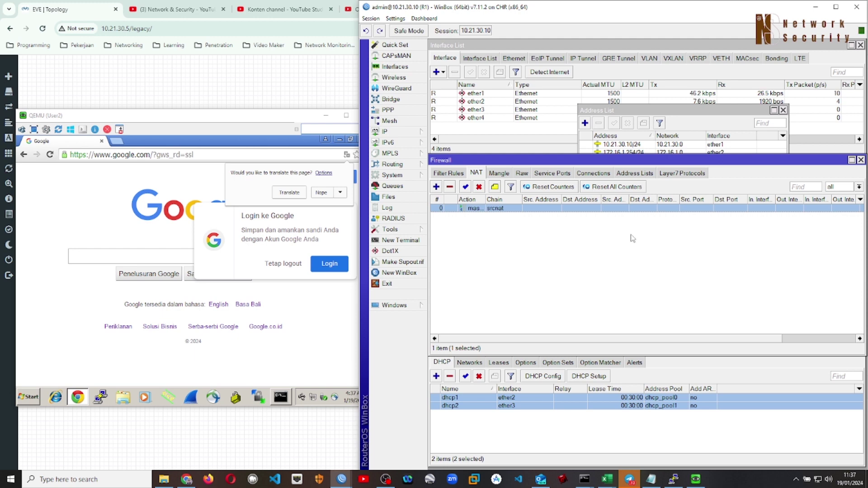
pyautogui.click(696, 126)
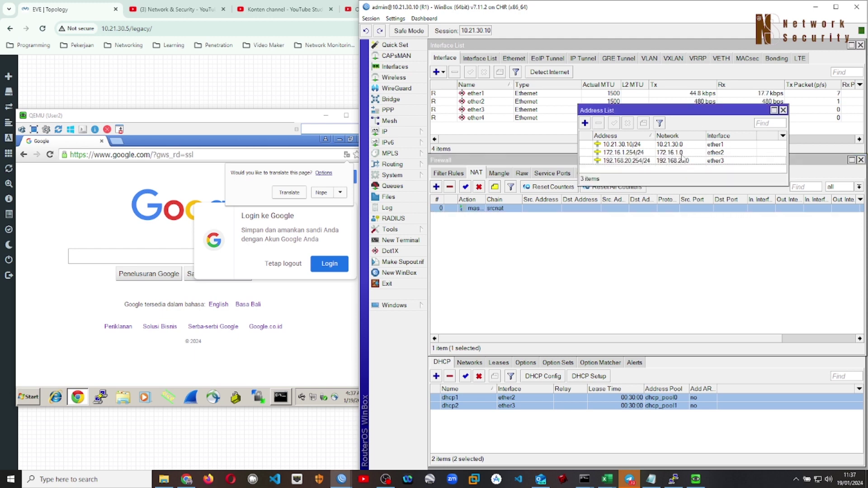
pyautogui.click(617, 271)
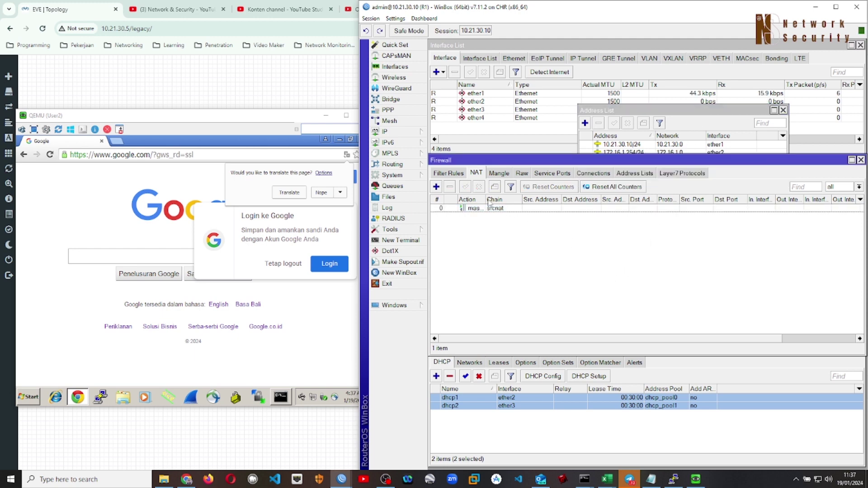
pyautogui.moveTo(483, 199); pyautogui.dragTo(511, 199)
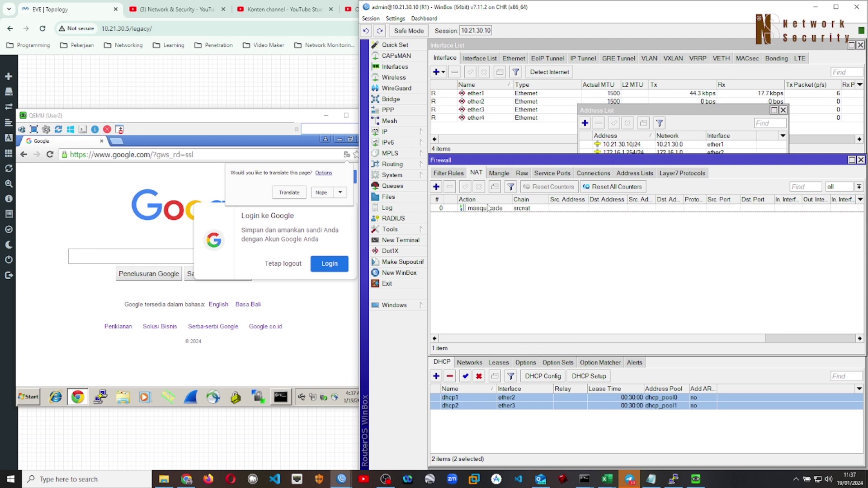
pyautogui.click(504, 209)
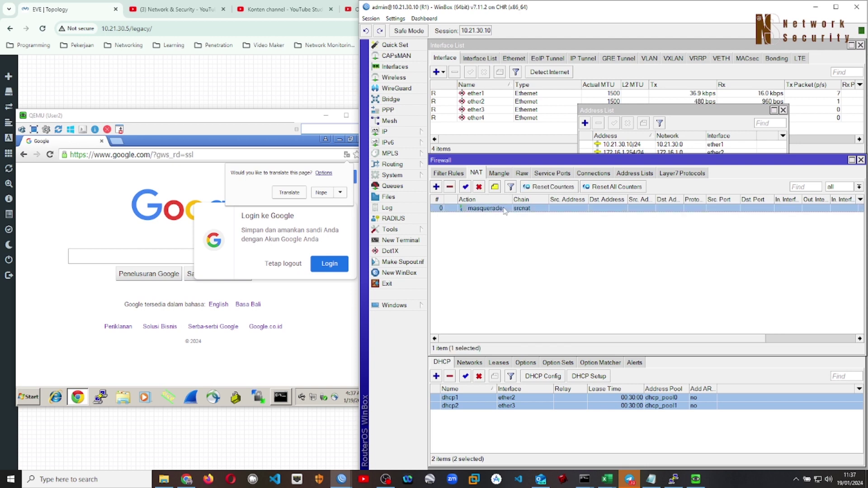
# Move the address list window over the interface list, clear of the NAT rules, and return to the firewall window.
pyautogui.click(683, 115)
pyautogui.moveTo(683, 115); pyautogui.dragTo(706, 63)
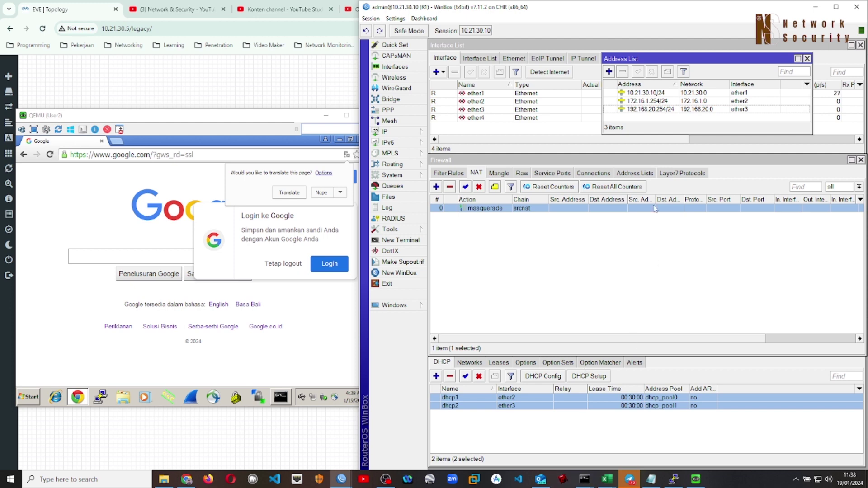
pyautogui.click(642, 254)
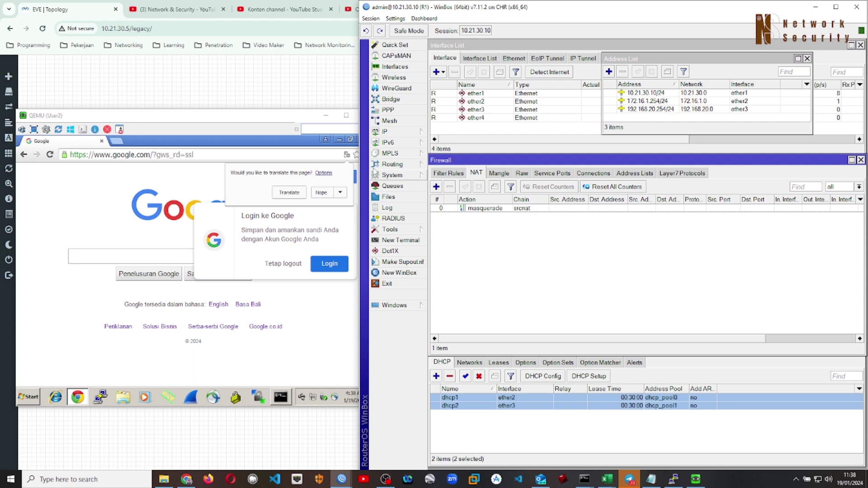
# Close User2's console window to expose the EVE network topology.
pyautogui.click(303, 126)
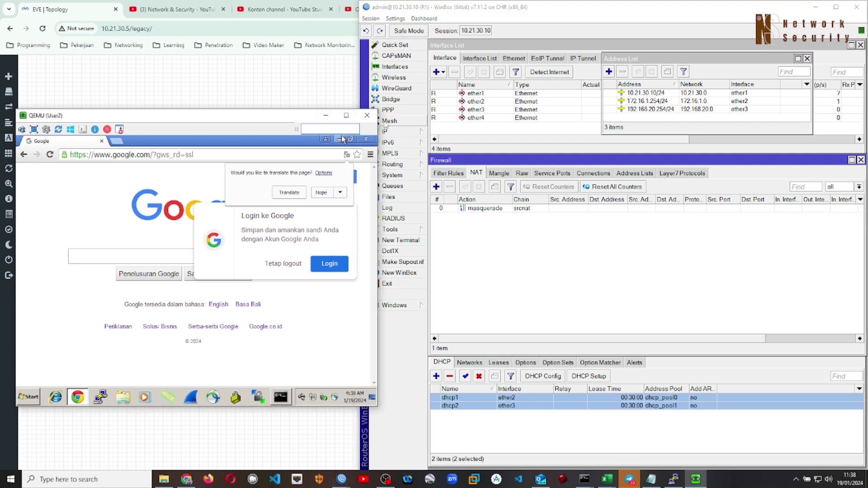
pyautogui.click(367, 116)
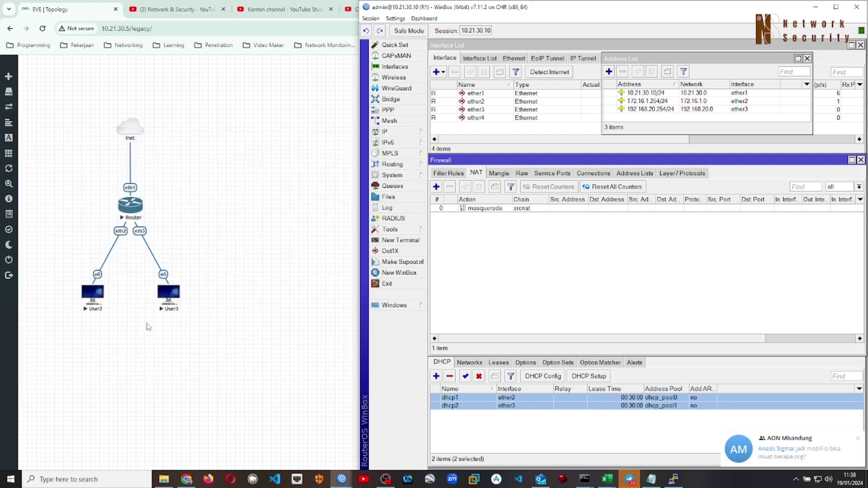